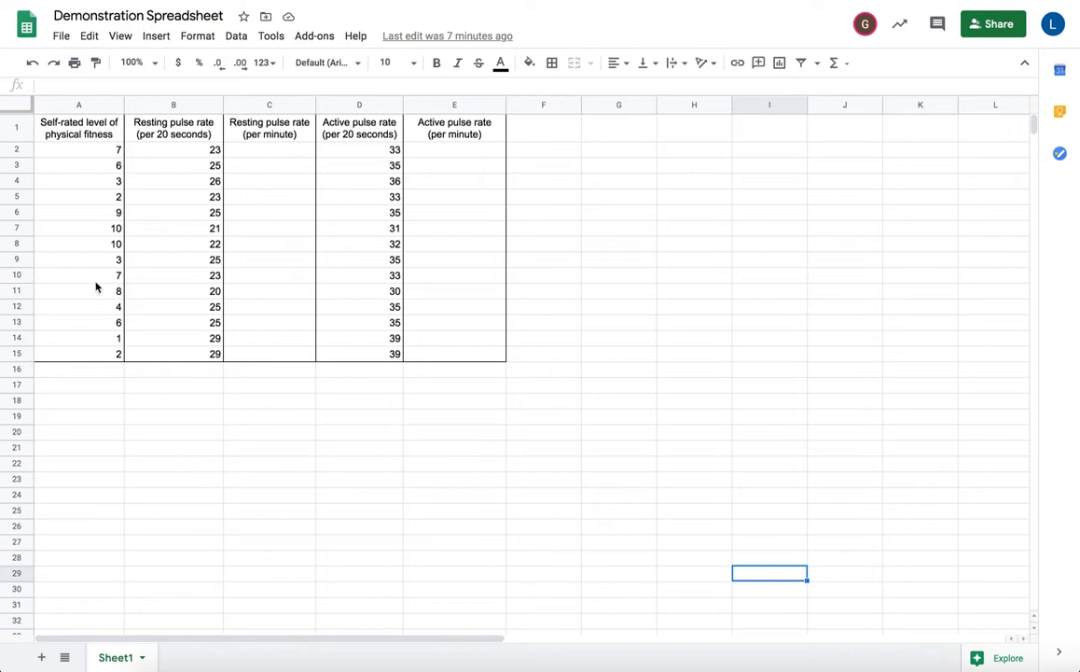
Sort the range A1:E15, treating the first row as a header, by self-rated level of physical fitness in A → Z order.
left_click(78, 130)
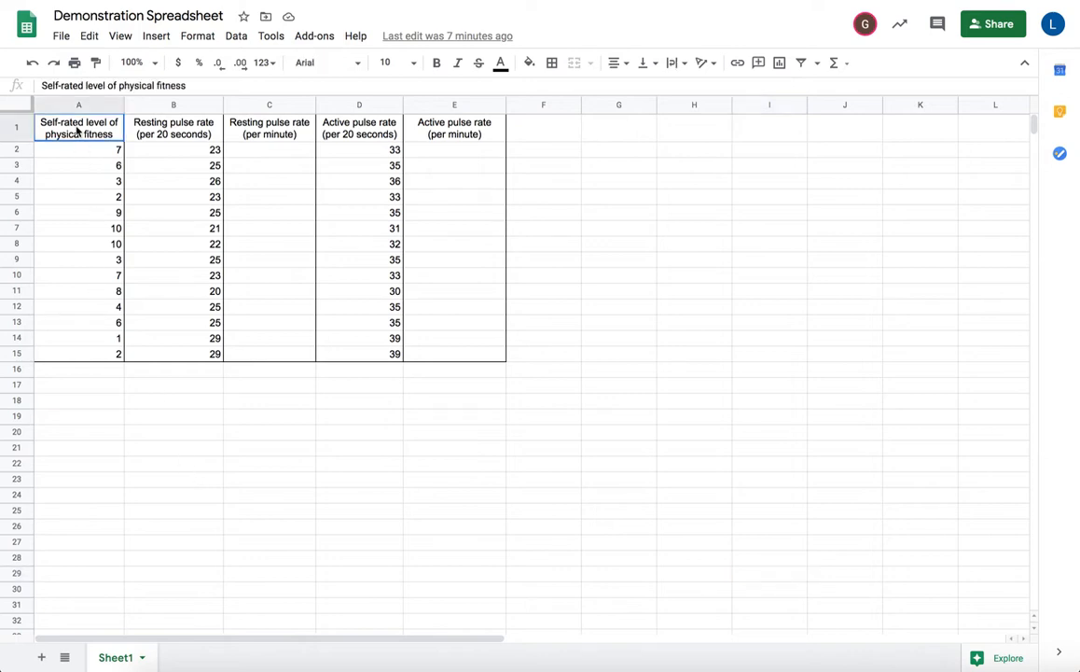
left_click_drag(90, 135, 452, 354)
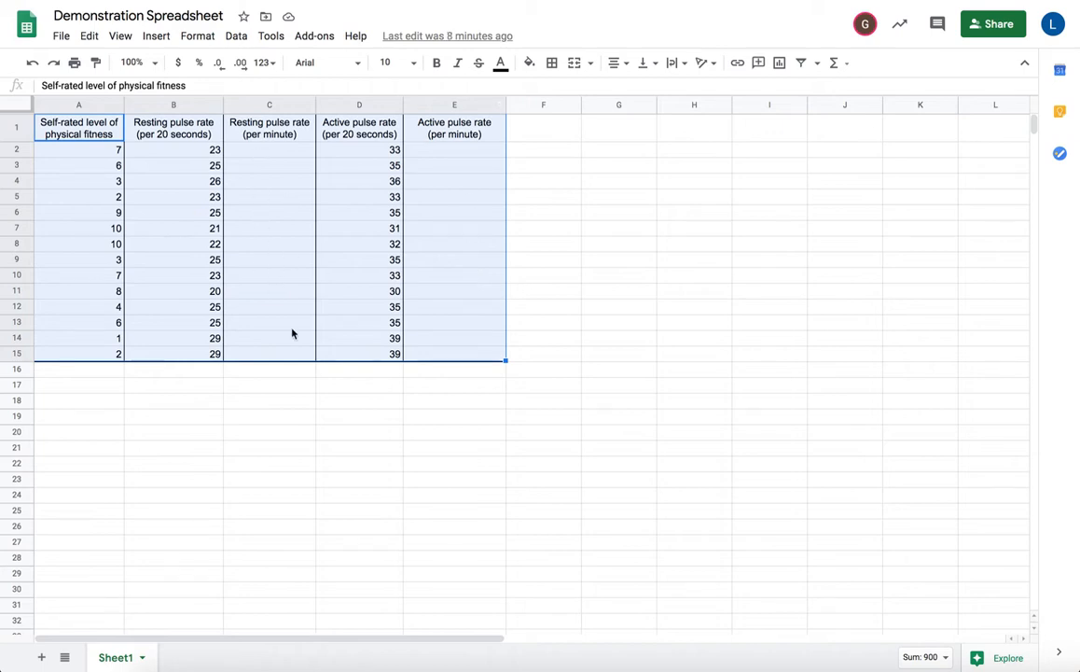
left_click(237, 38)
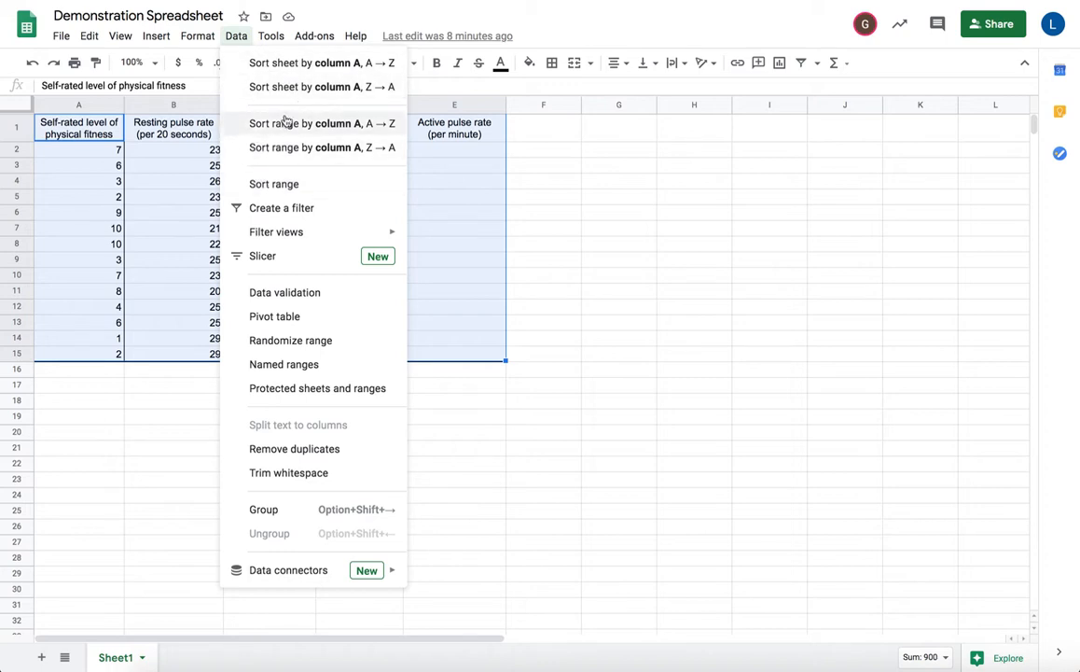
left_click(281, 185)
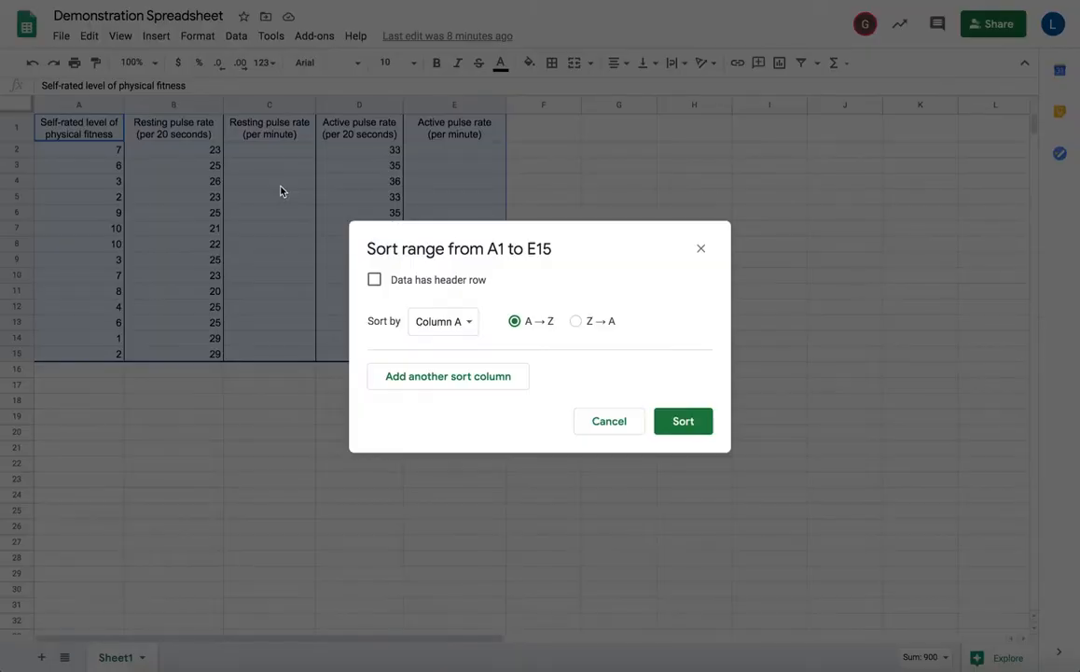
left_click(377, 282)
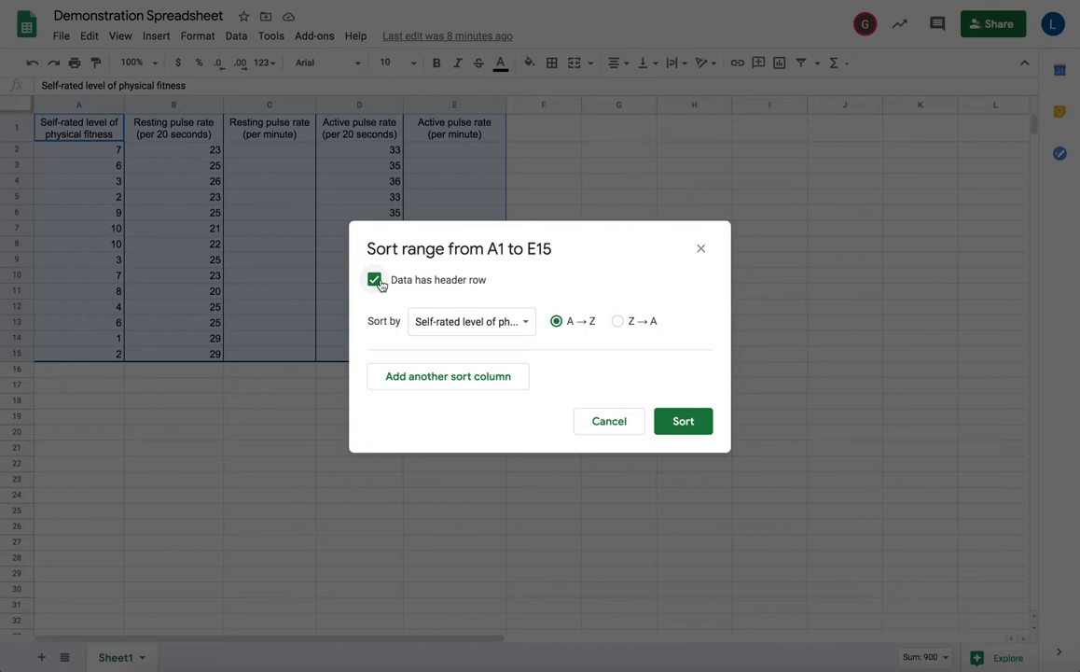
left_click(522, 324)
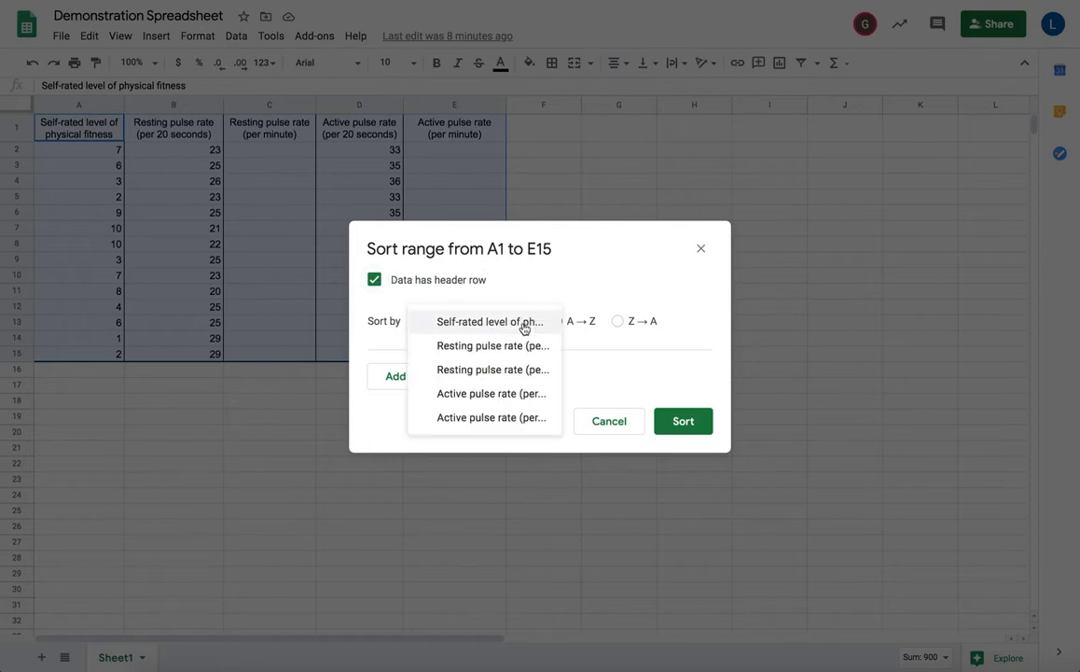
left_click(495, 323)
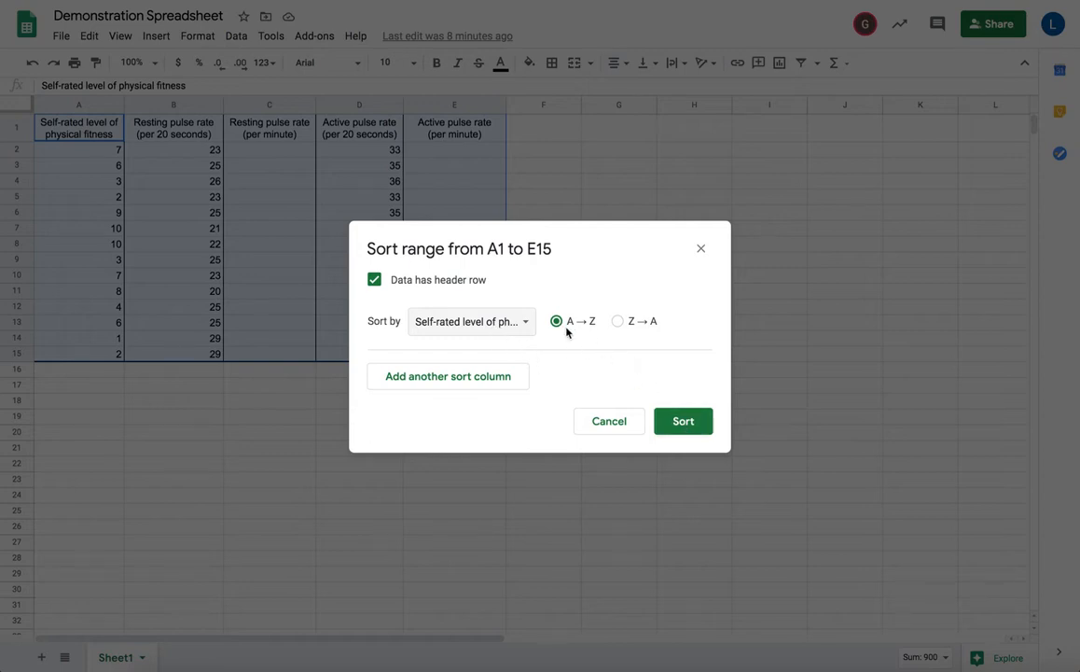
left_click(686, 423)
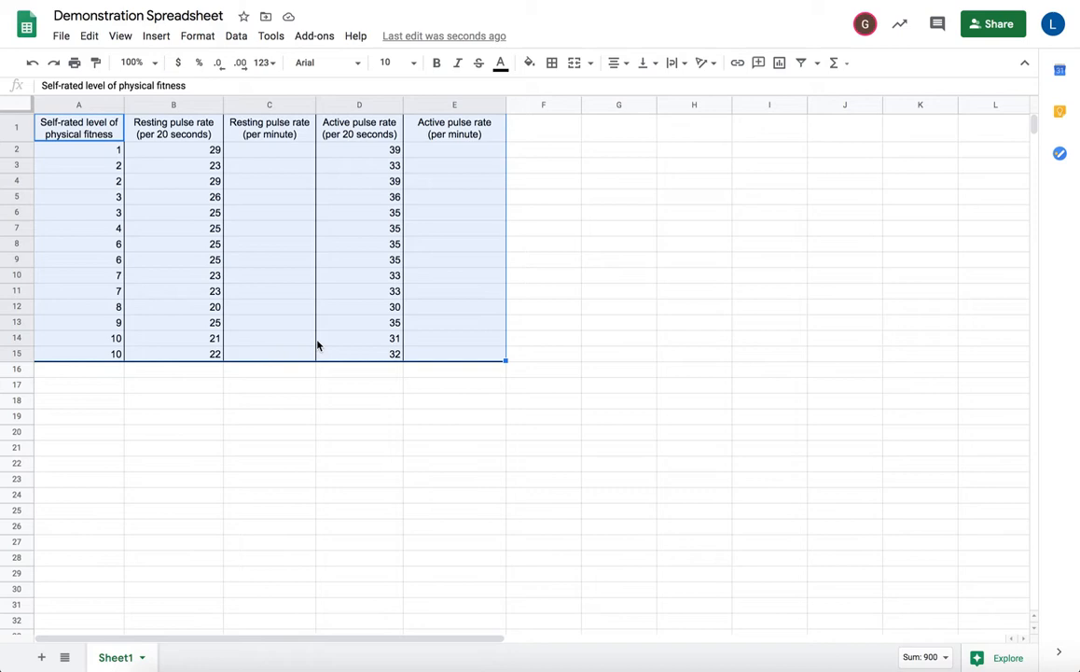
left_click(373, 407)
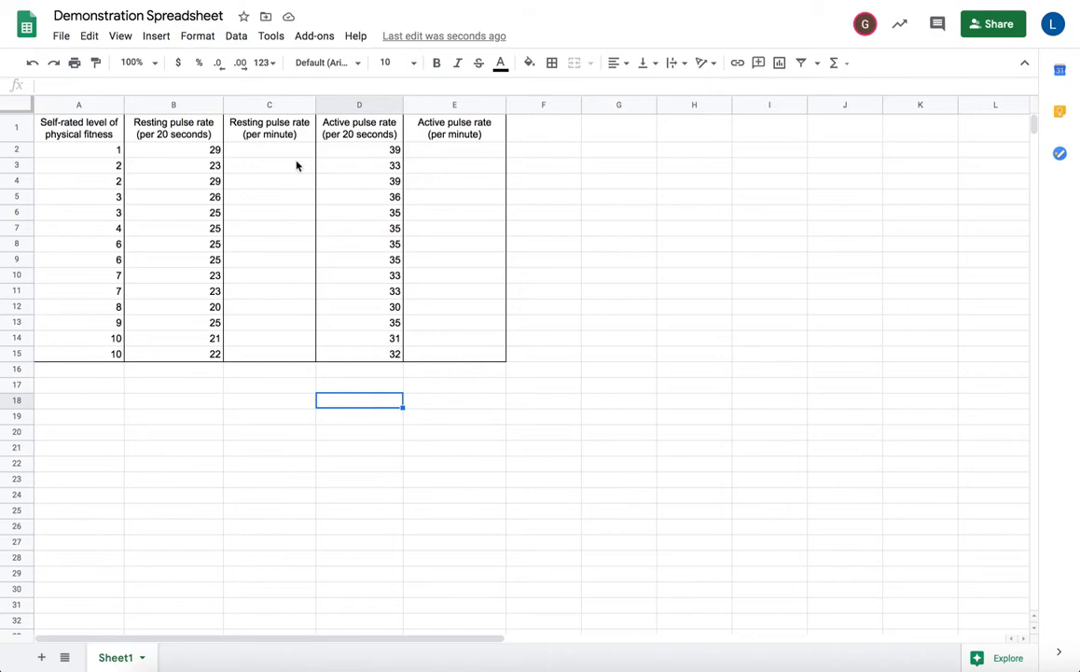
Enter the formula =B2*3 in cell C2 to calculate the first resting pulse rate per minute.
left_click(268, 153)
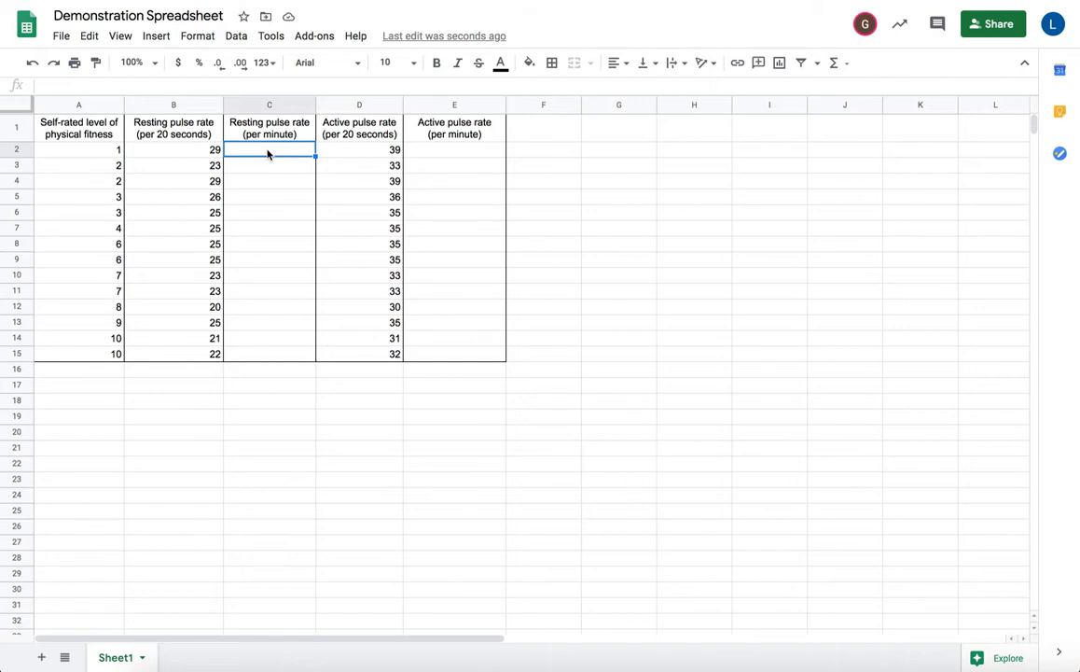
type("=")
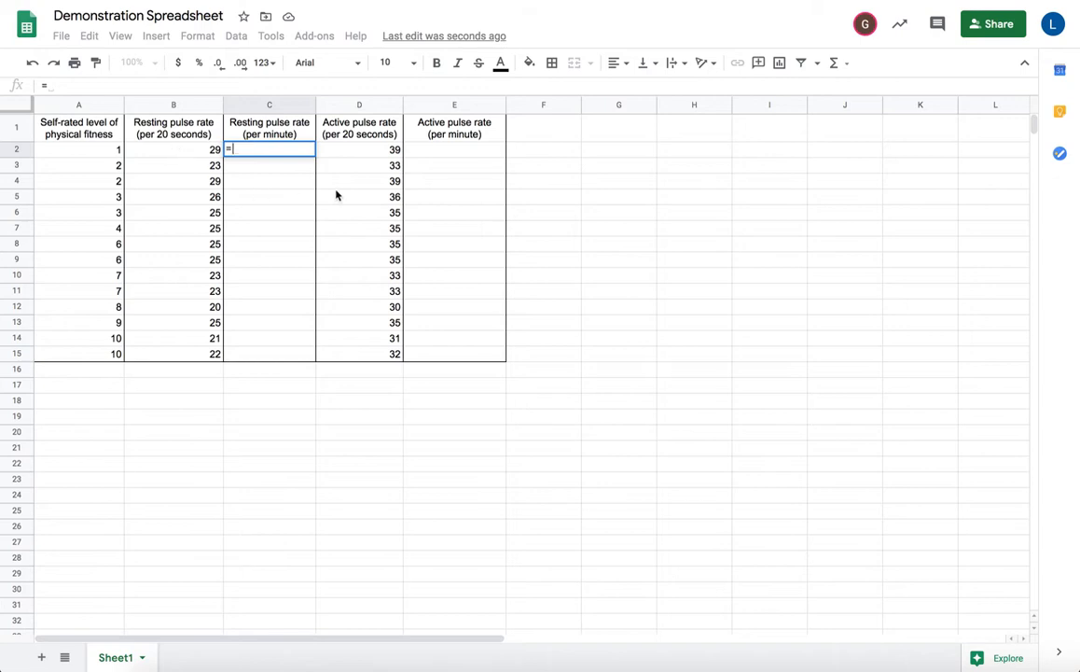
left_click(196, 152)
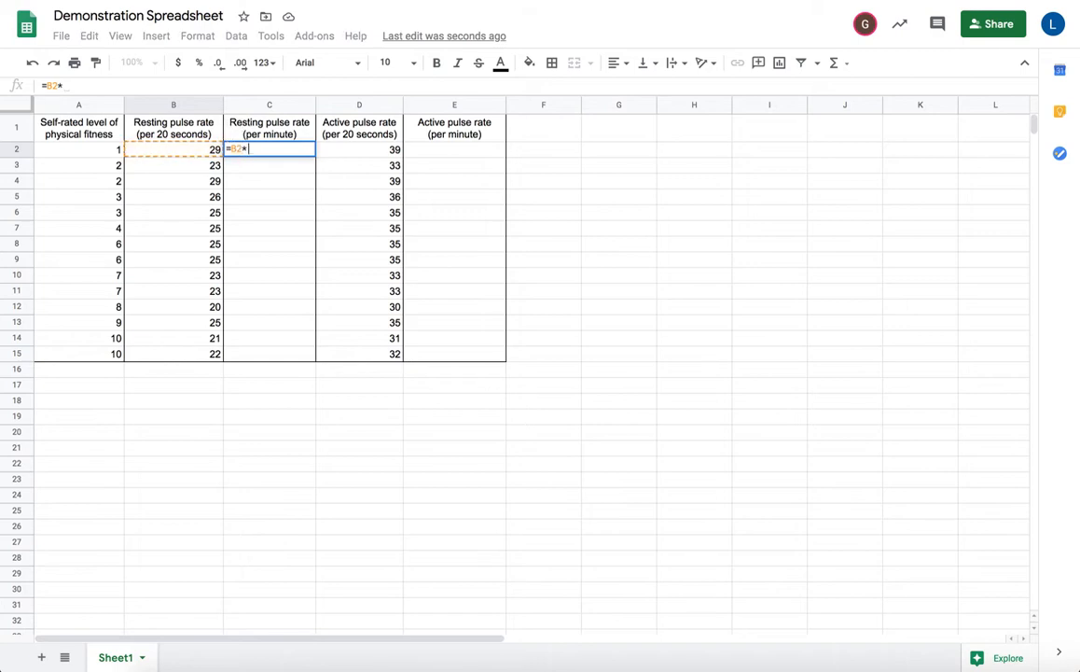
type("*")
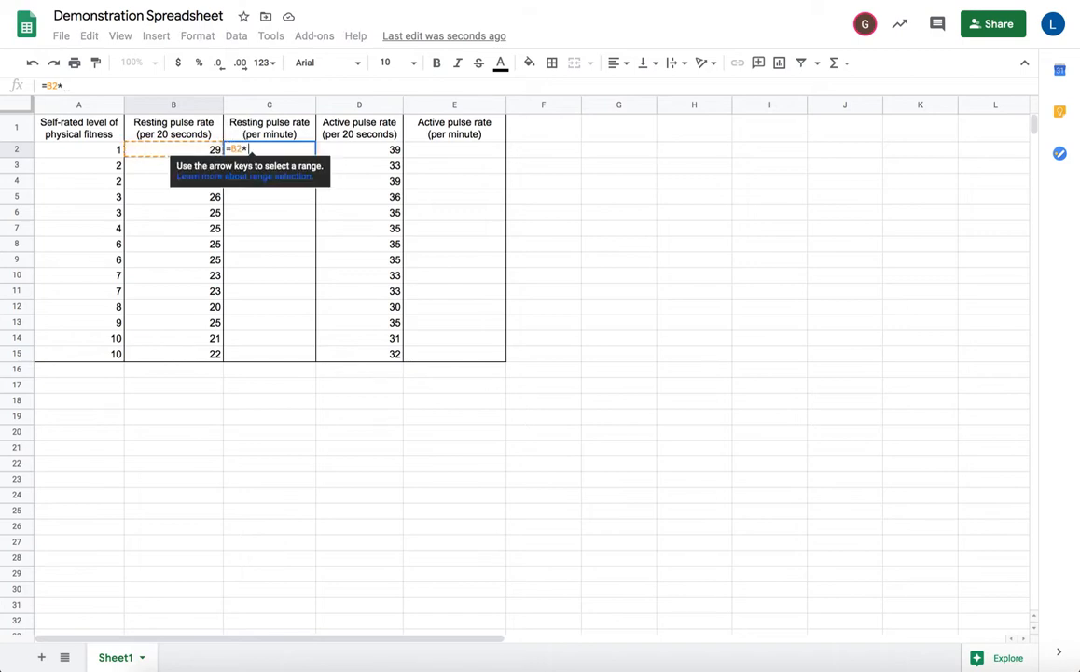
type("3")
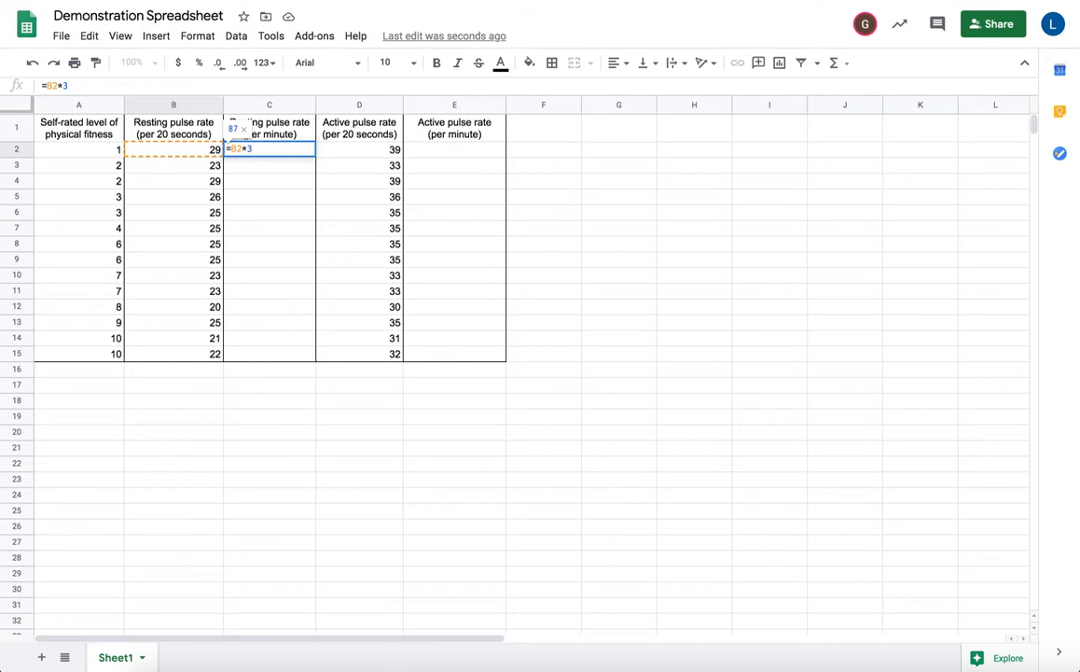
key("Return")
Copy the formula from C2 into C3 and check the cell reference it uses.
left_click(285, 152)
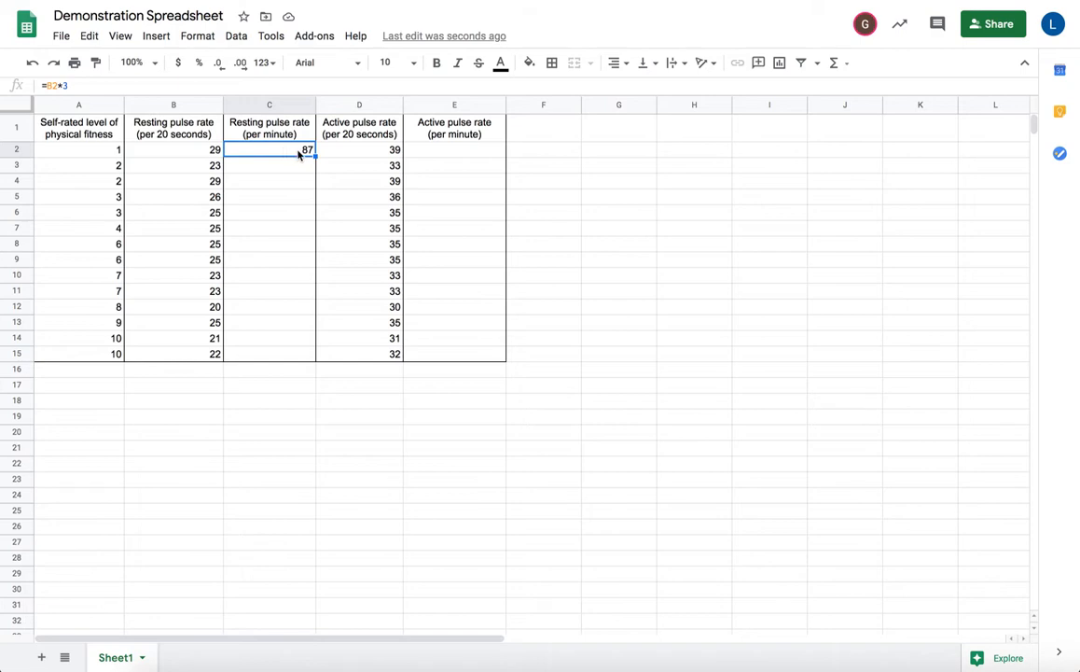
key("ctrl+c")
left_click(291, 170)
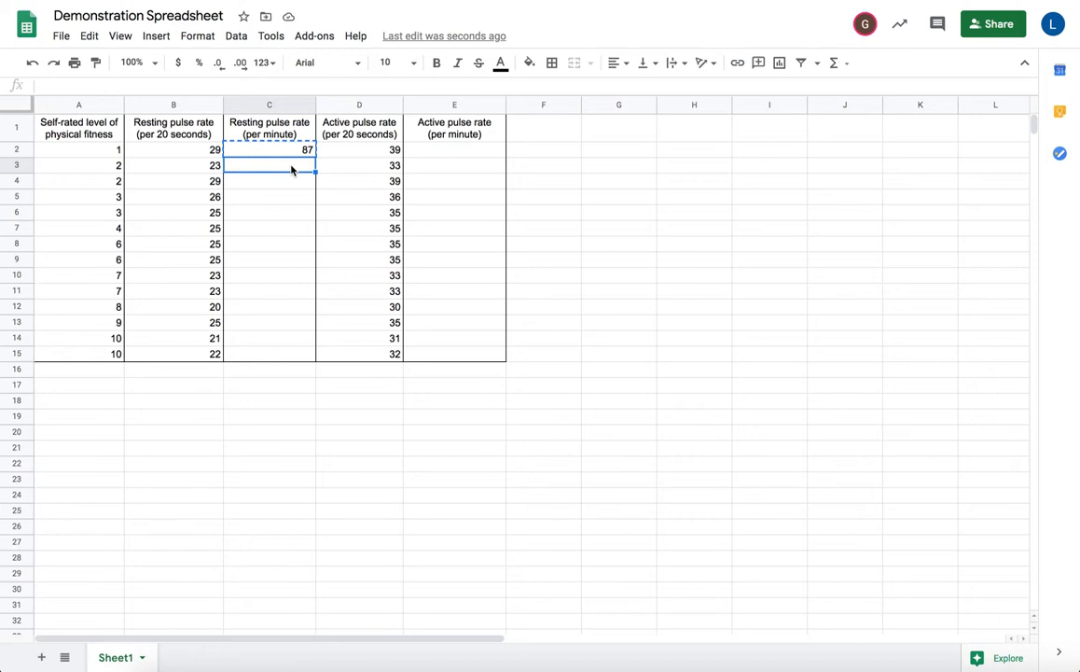
key("ctrl+v")
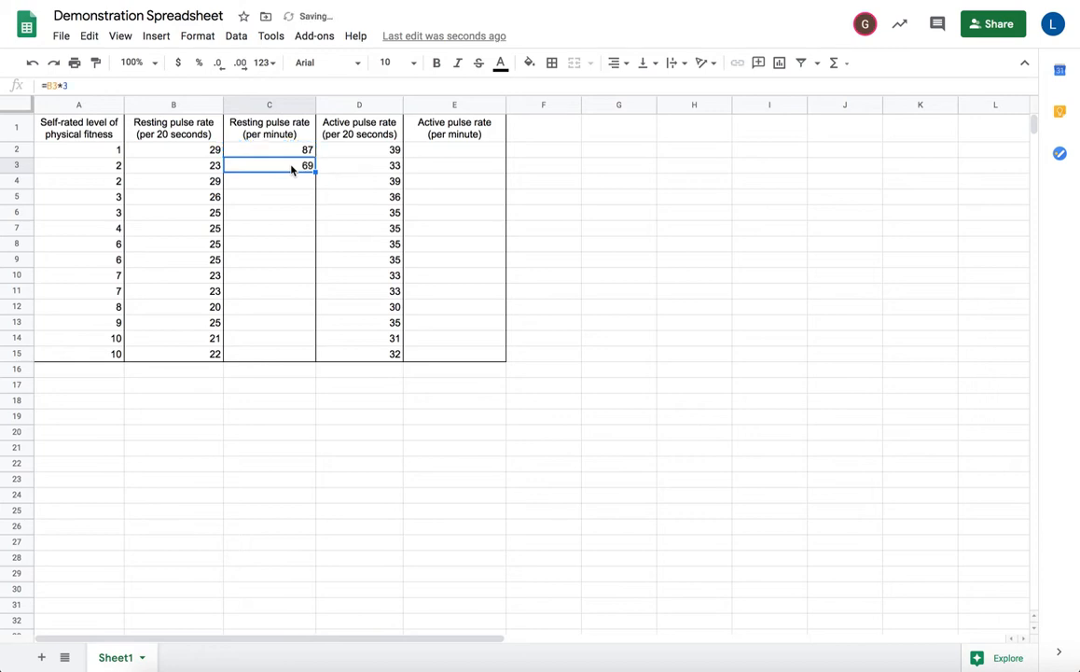
double_click(292, 169)
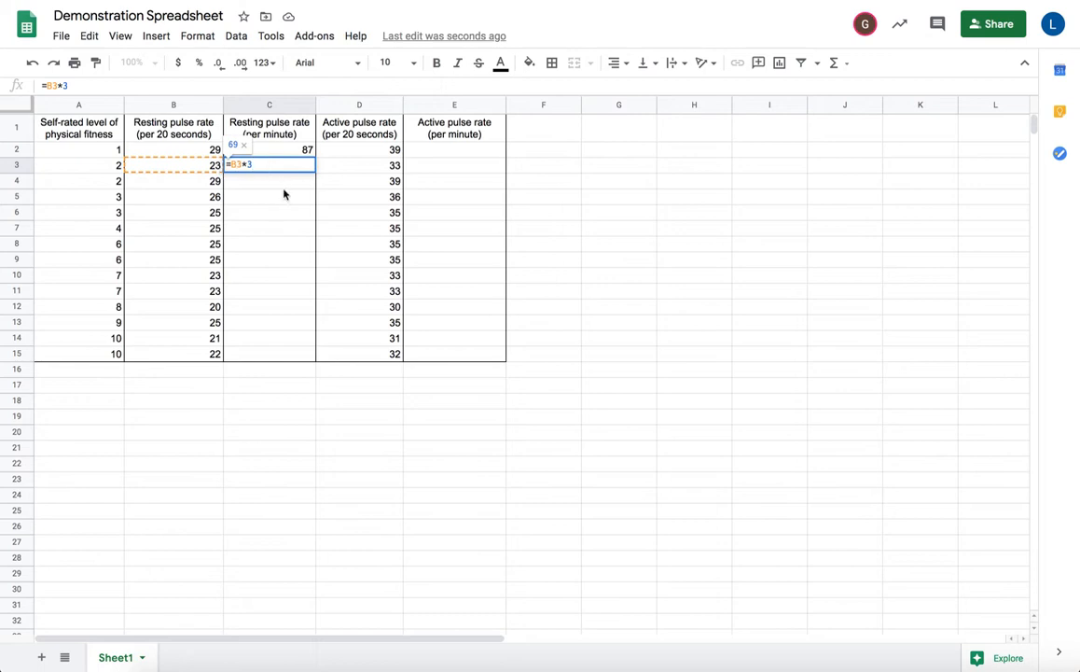
key("Return")
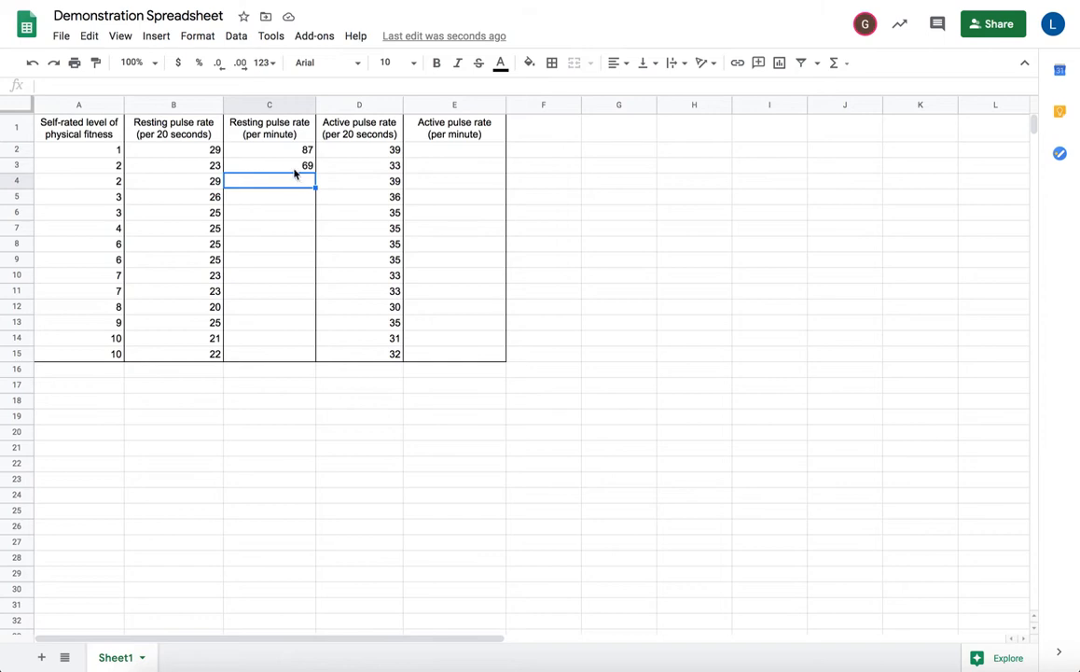
Fill the formula in C3 down through C15 and inspect the copied formulas in C4, C5 and C6.
left_click(297, 168)
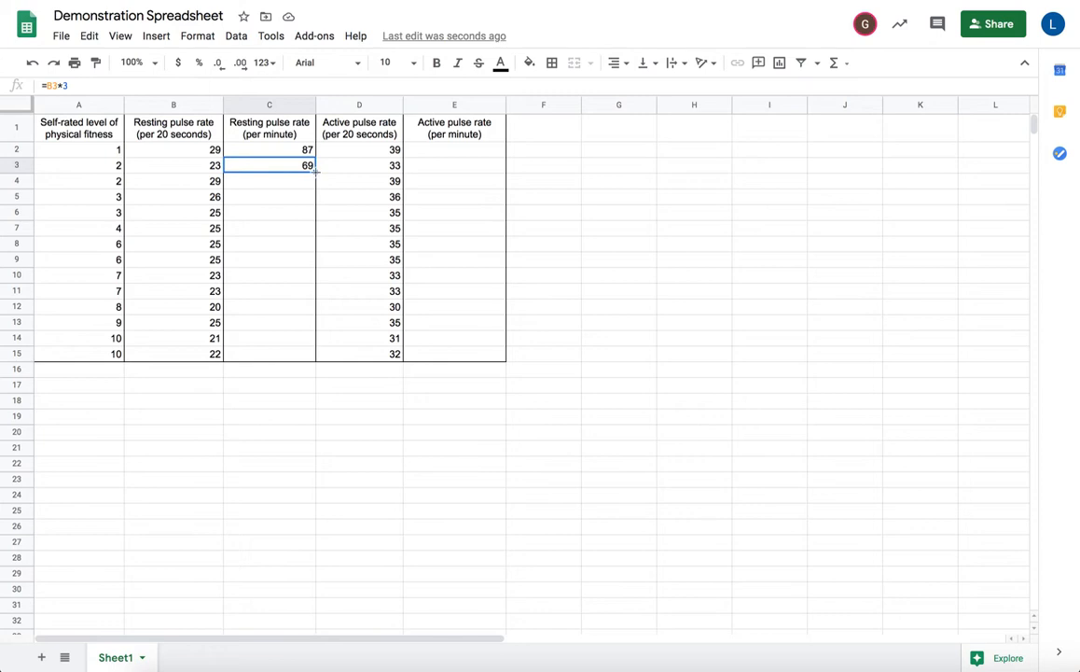
left_click_drag(315, 170, 314, 355)
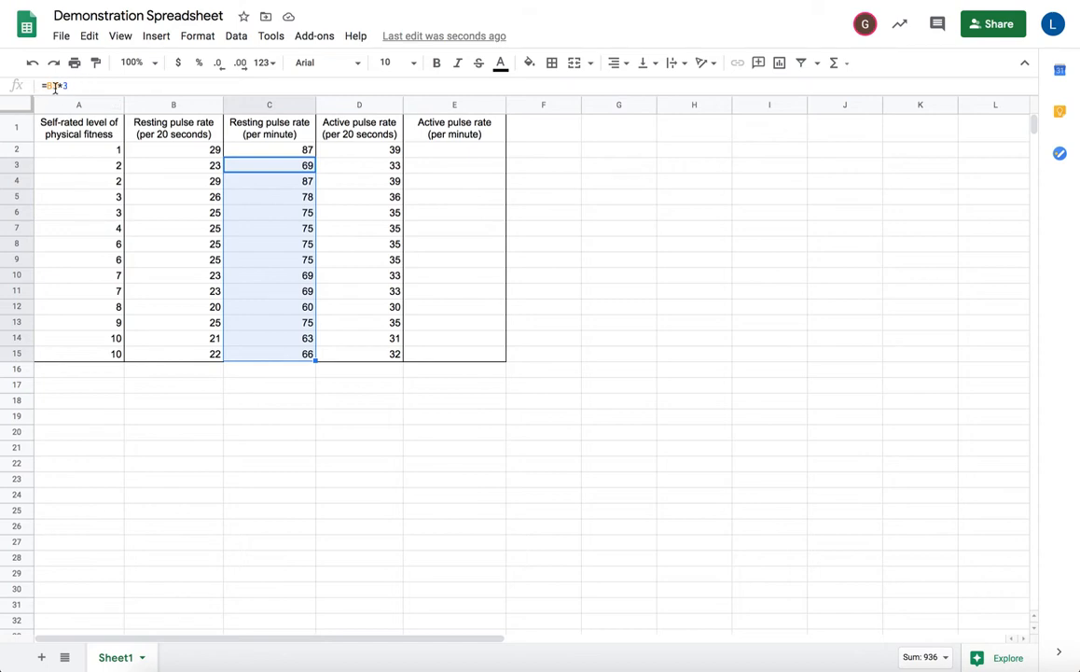
left_click(299, 183)
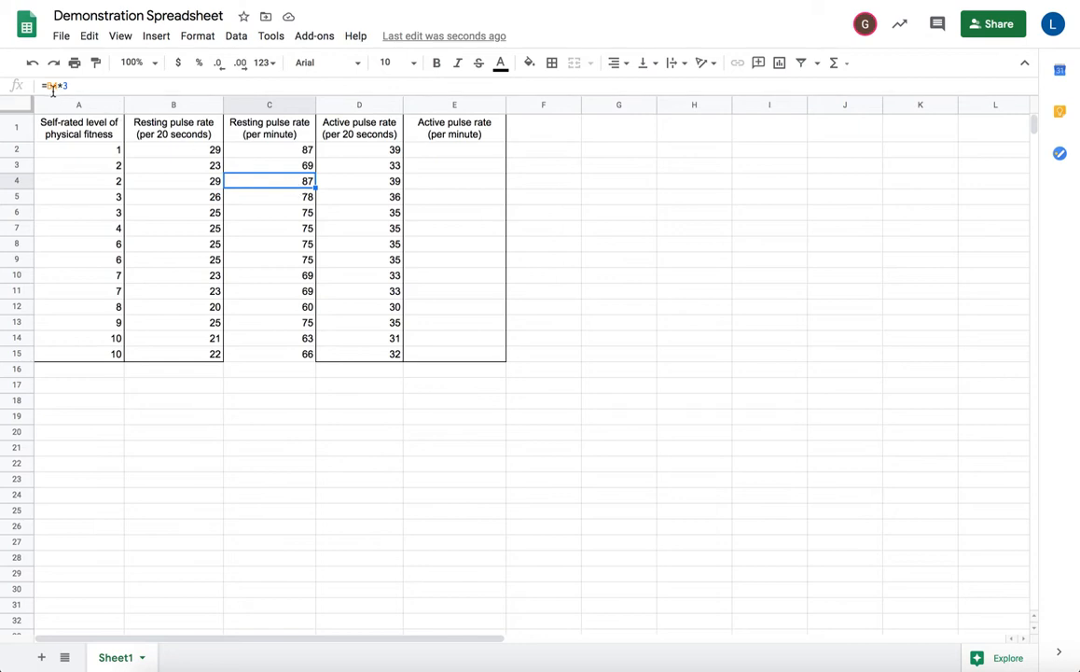
left_click(279, 202)
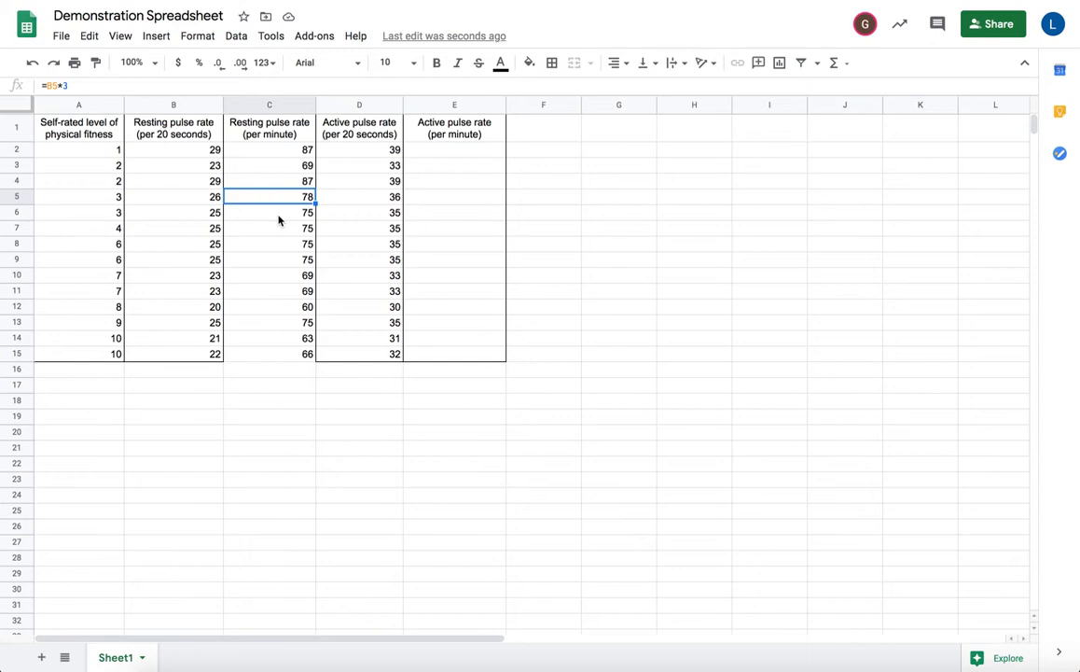
left_click(279, 215)
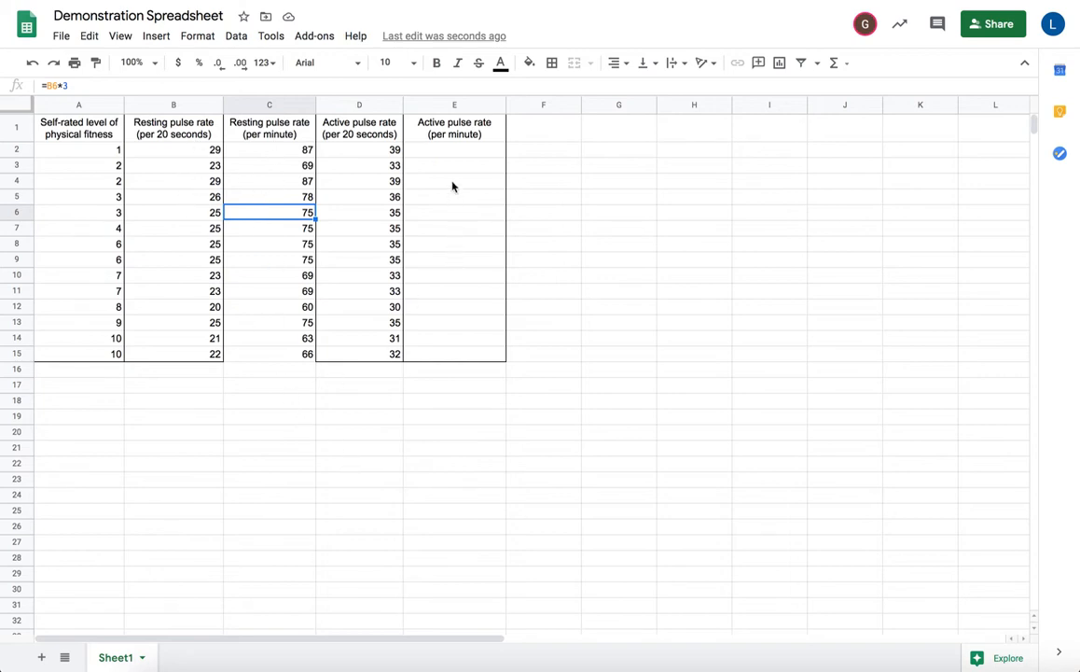
Enter the formula =D2*3 in cell E2 to calculate the first active pulse rate per minute.
left_click(451, 154)
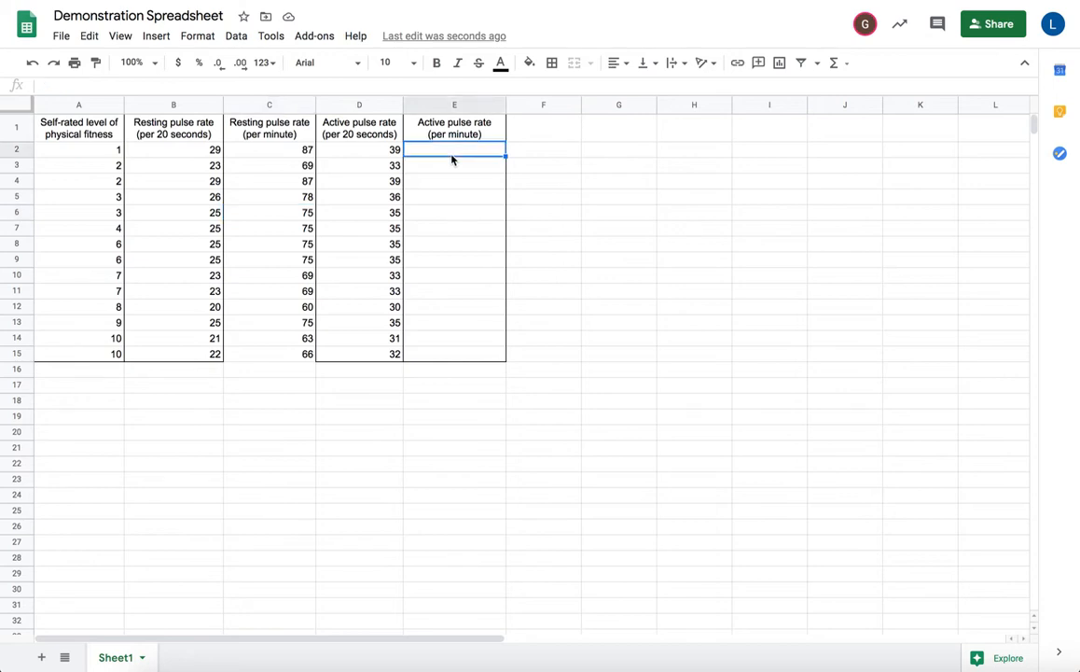
type("=")
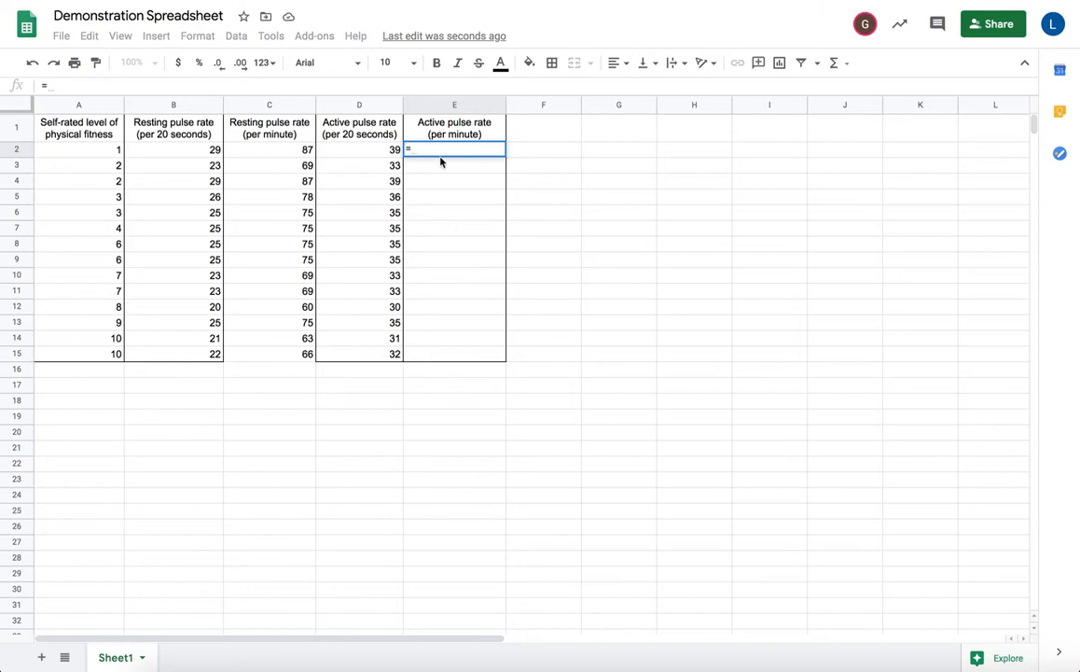
left_click(377, 151)
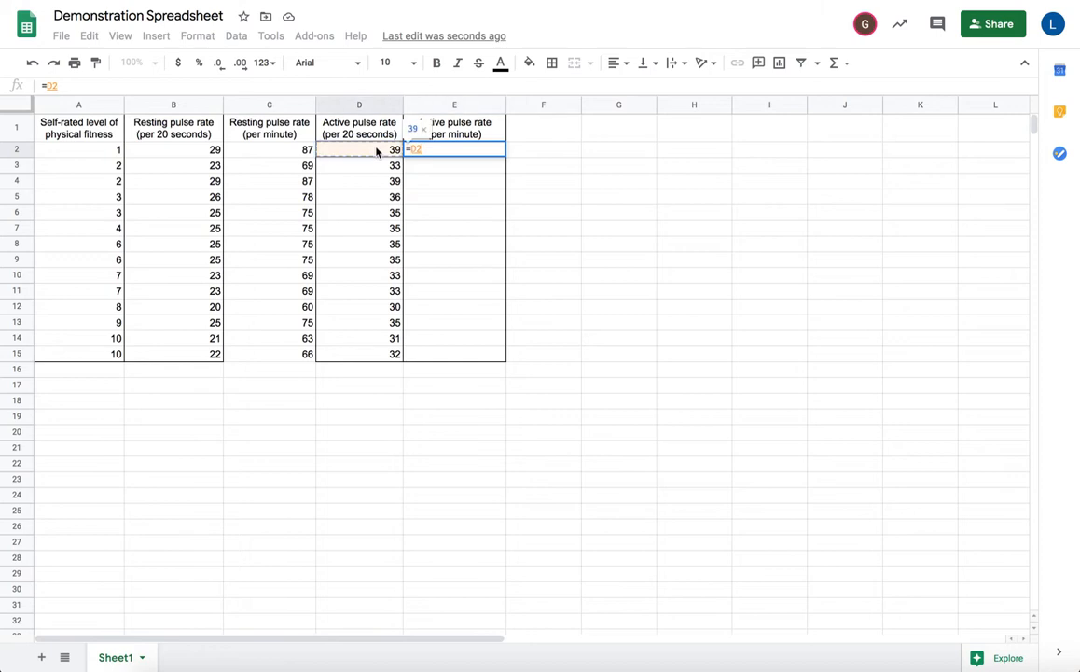
type("*3")
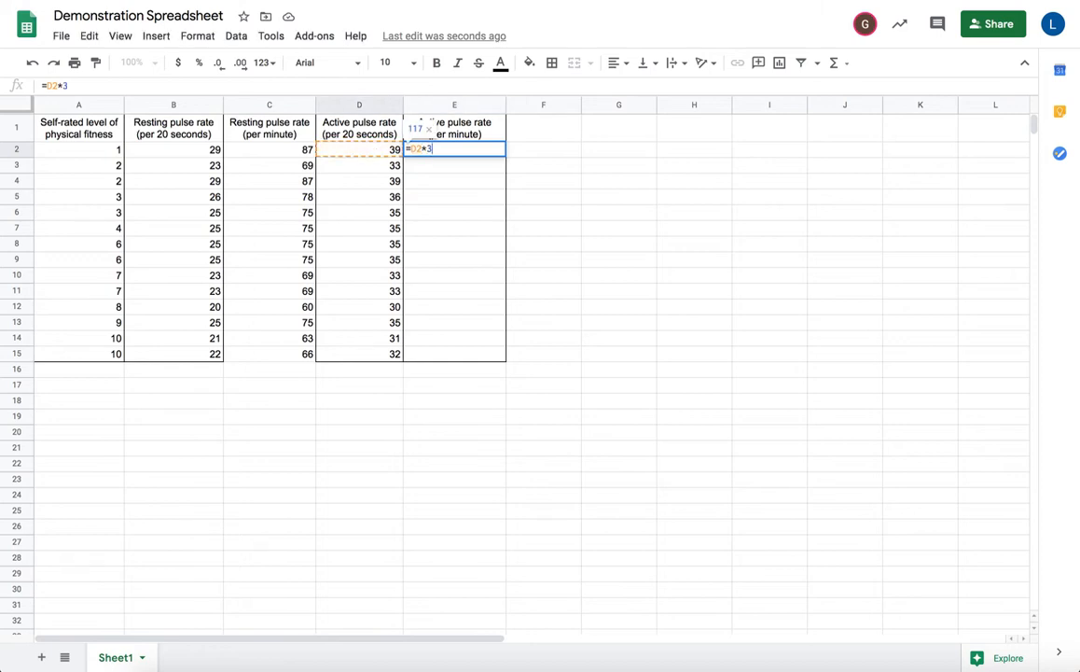
key("Return")
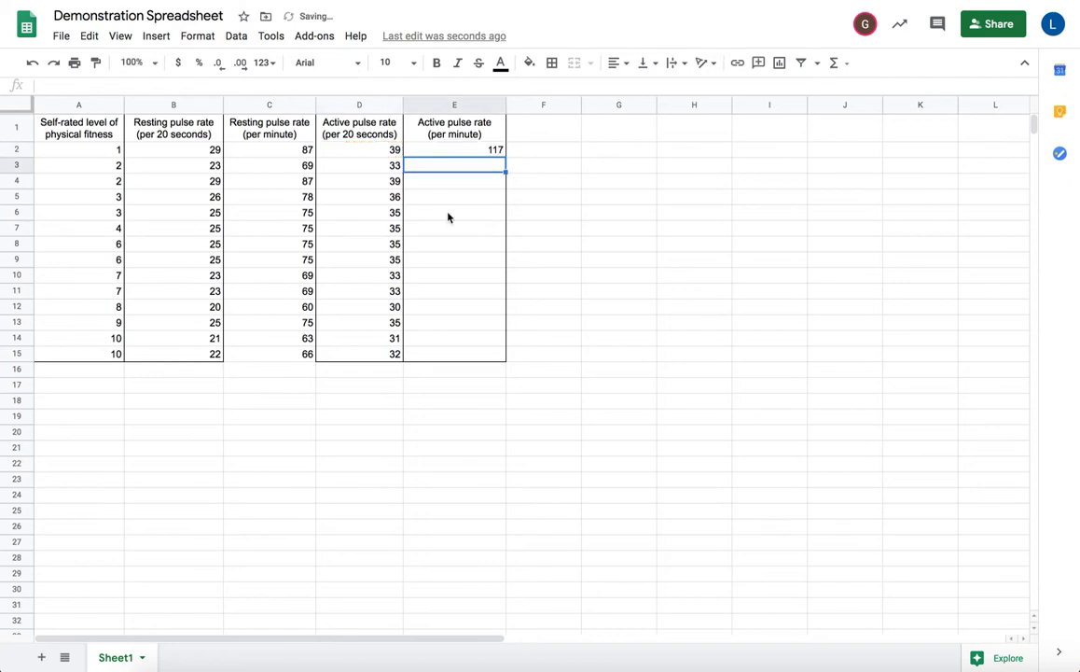
Fill the formula in E2 down through E15 to complete the active pulse rate per minute column.
left_click(475, 149)
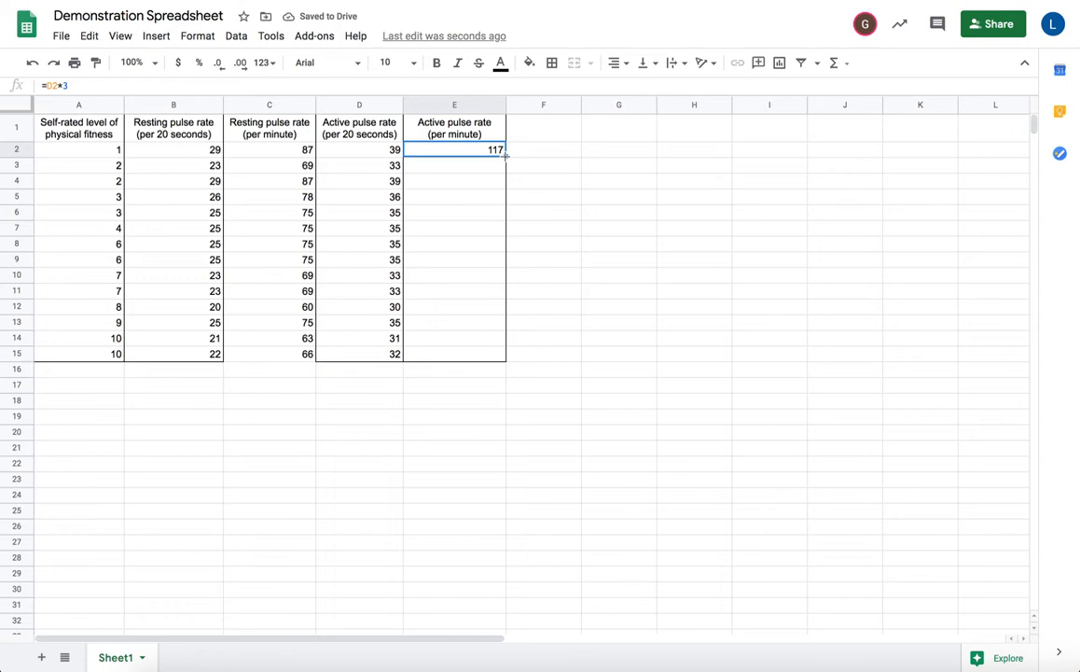
left_click_drag(505, 156, 504, 356)
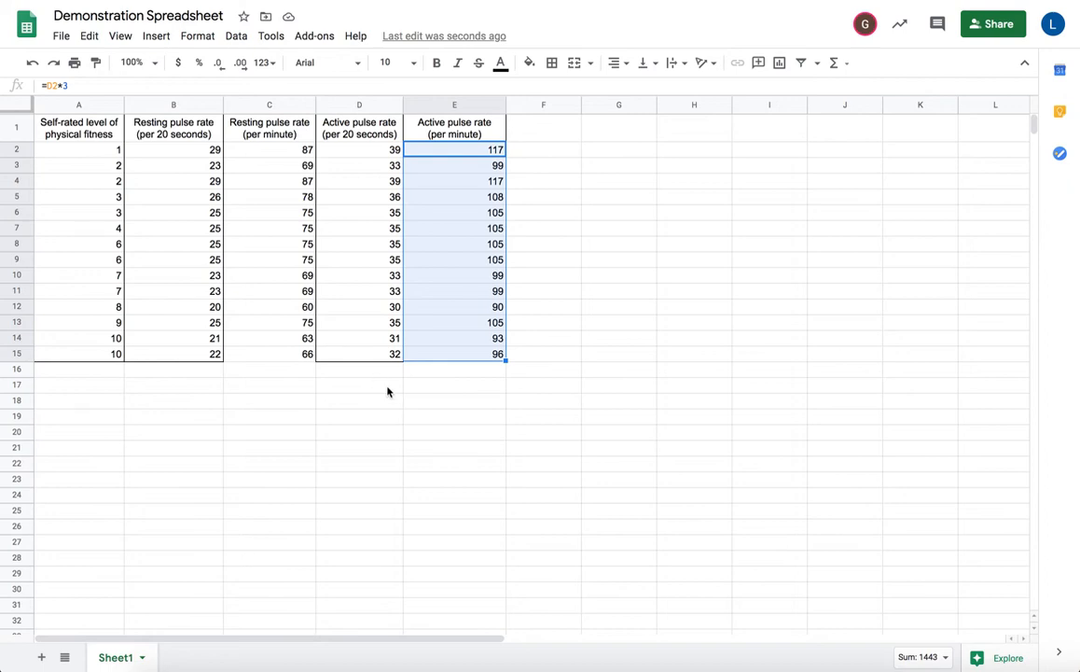
left_click(415, 386)
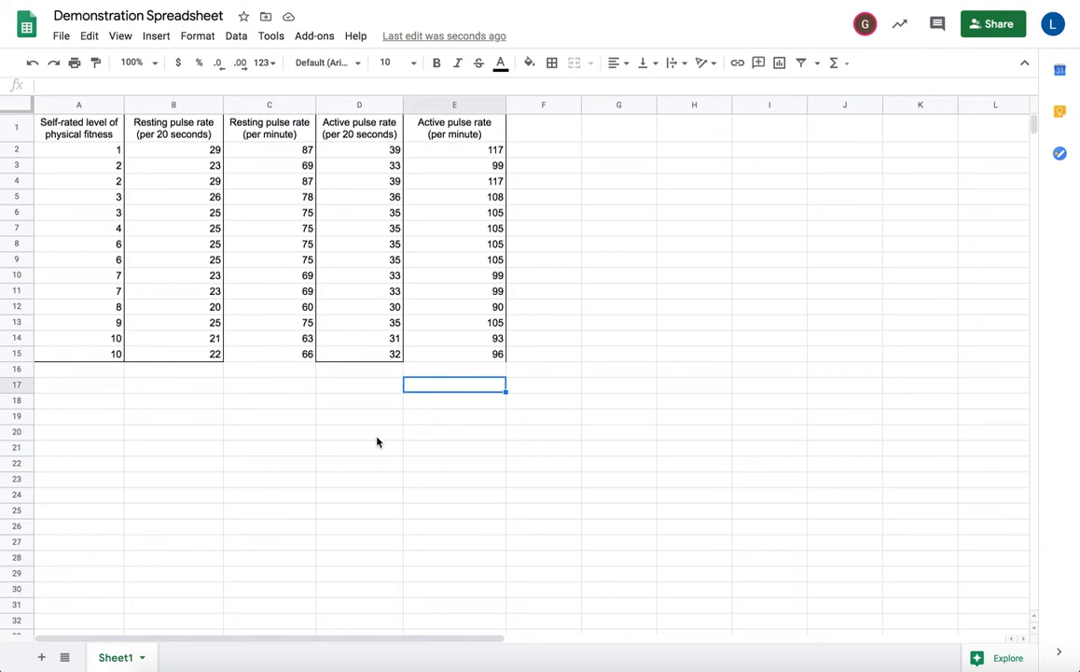
Enter the formula =average(C2:C15) in cell C16 to average the per-minute resting pulse rates.
left_click(266, 374)
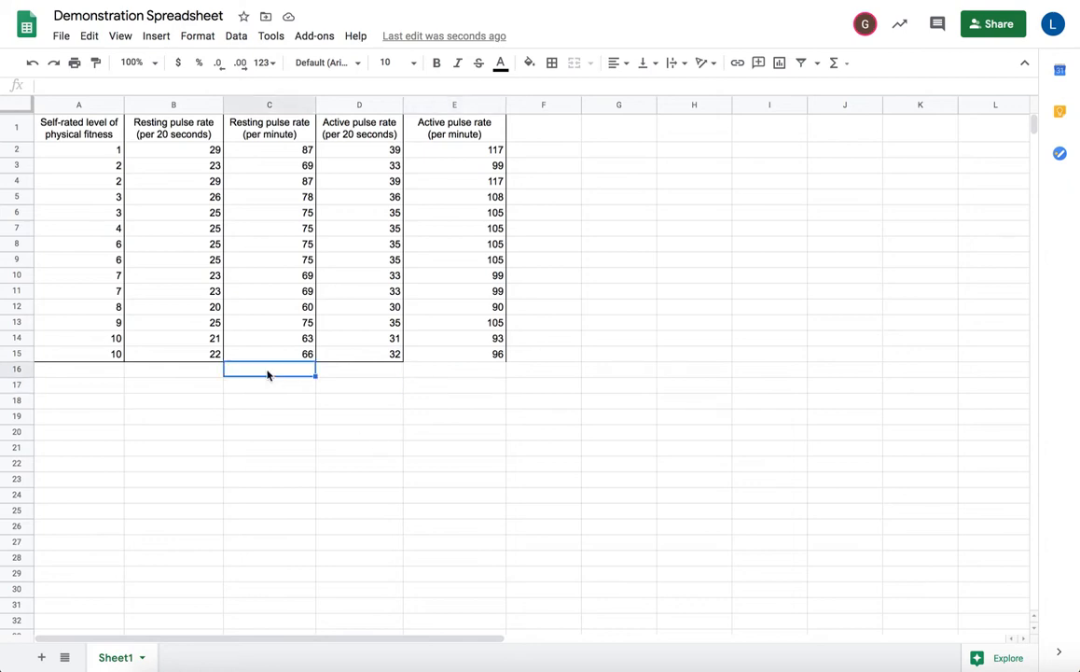
type("=")
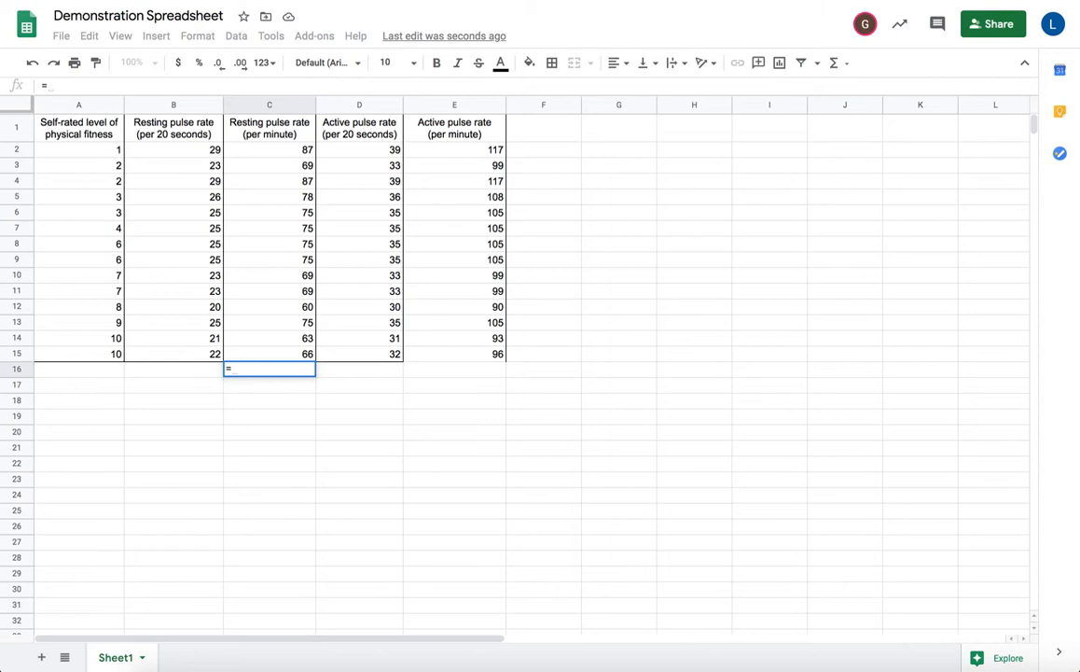
type("average")
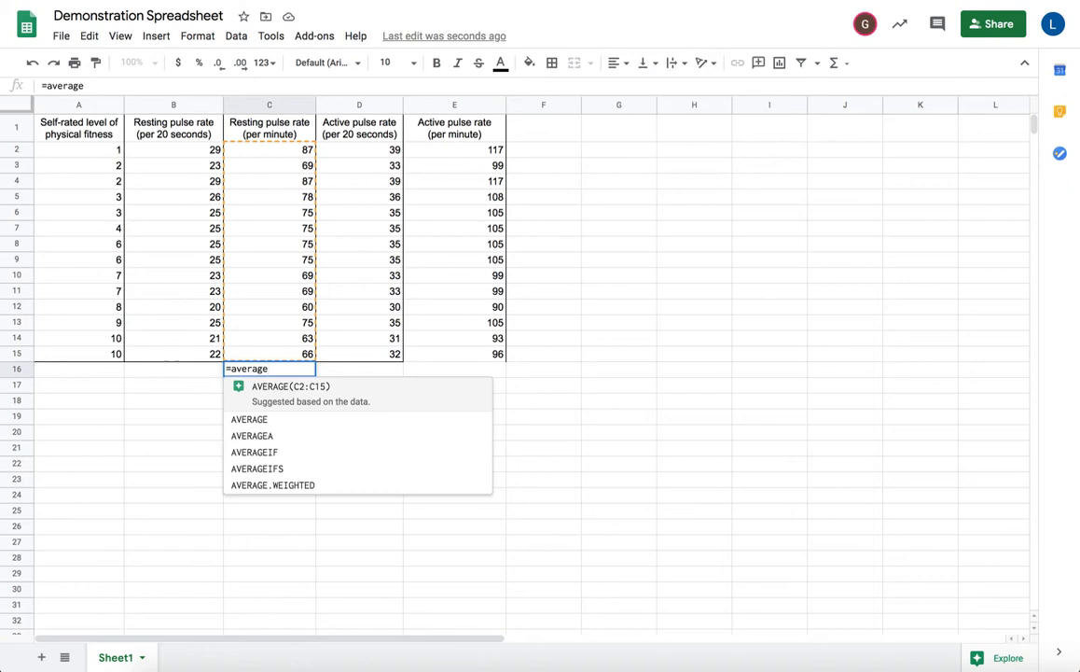
type("(")
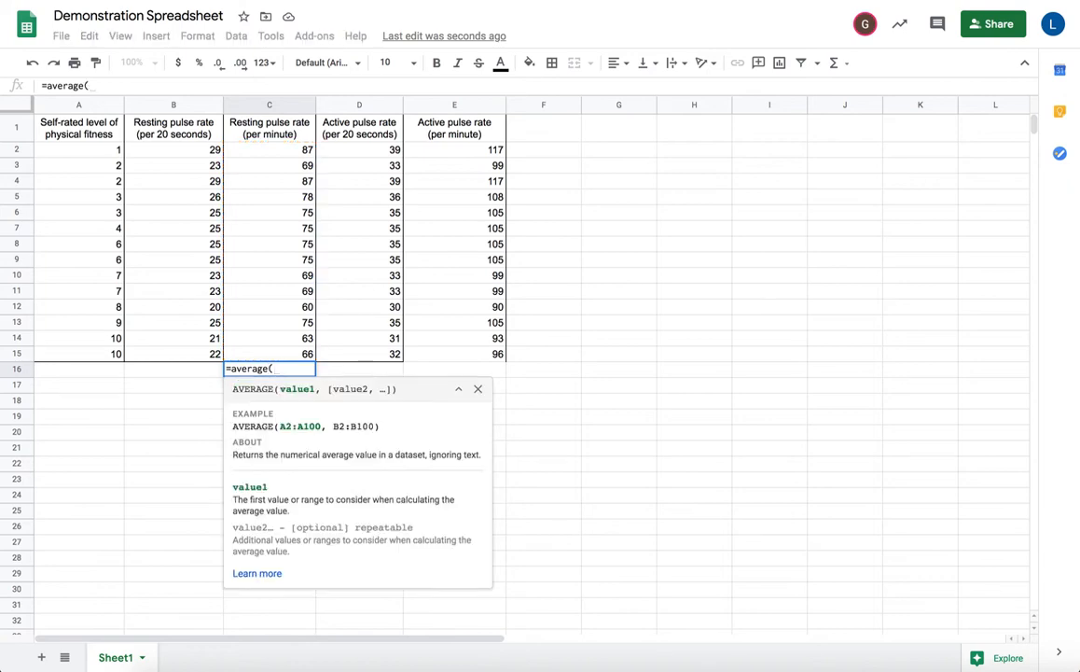
left_click(289, 152)
left_click_drag(290, 152, 289, 355)
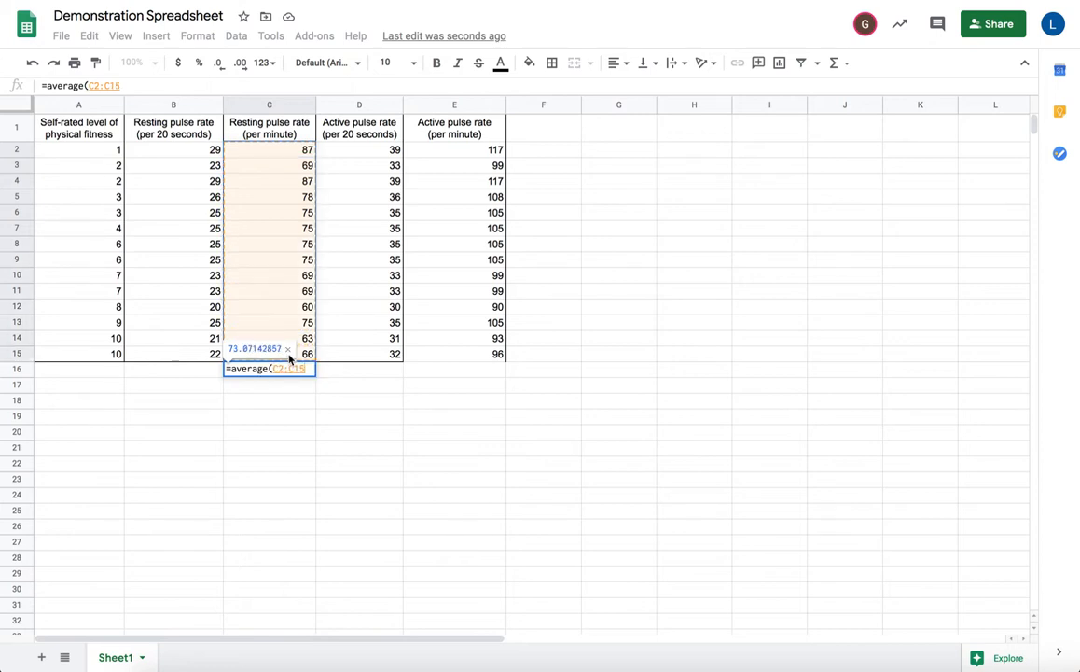
type(")")
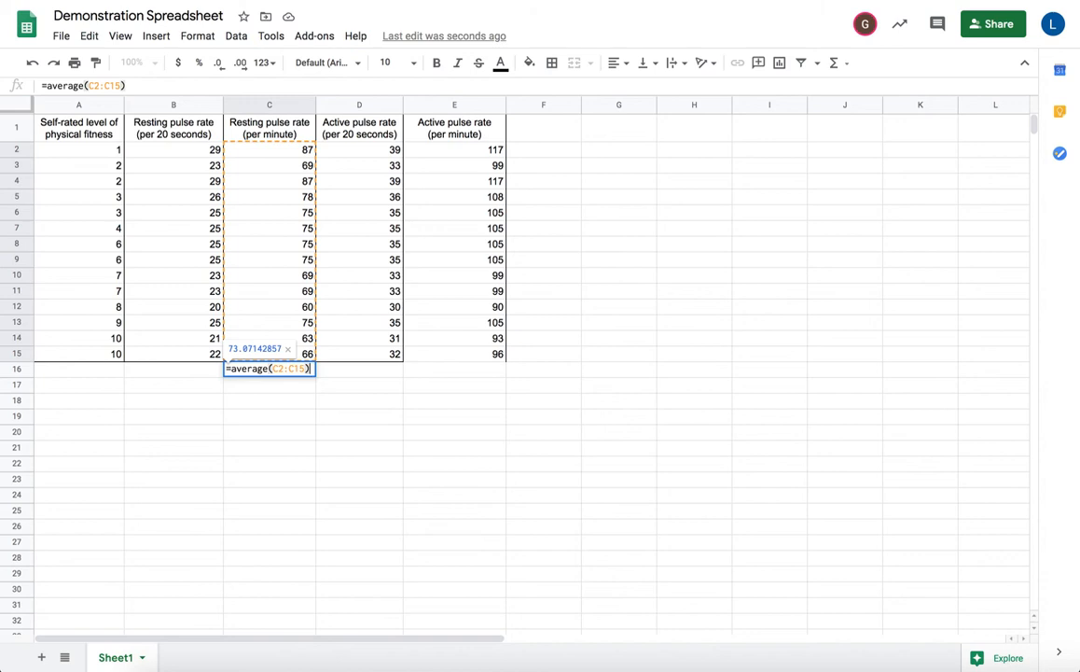
key("Return")
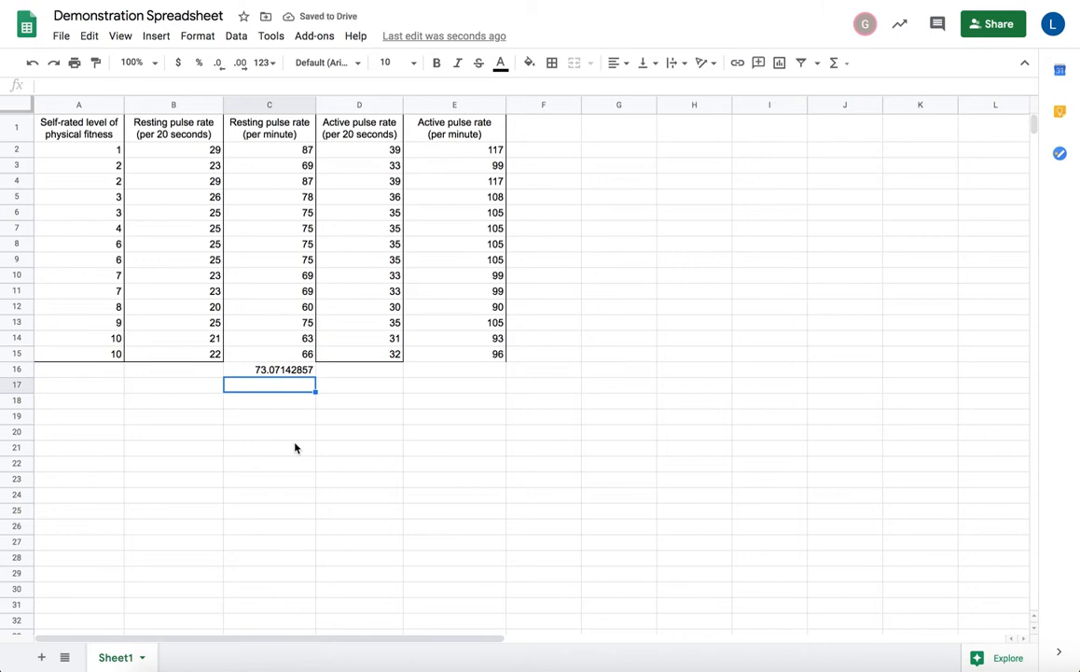
Reduce the resting pulse average in C16 to one decimal place.
left_click(274, 372)
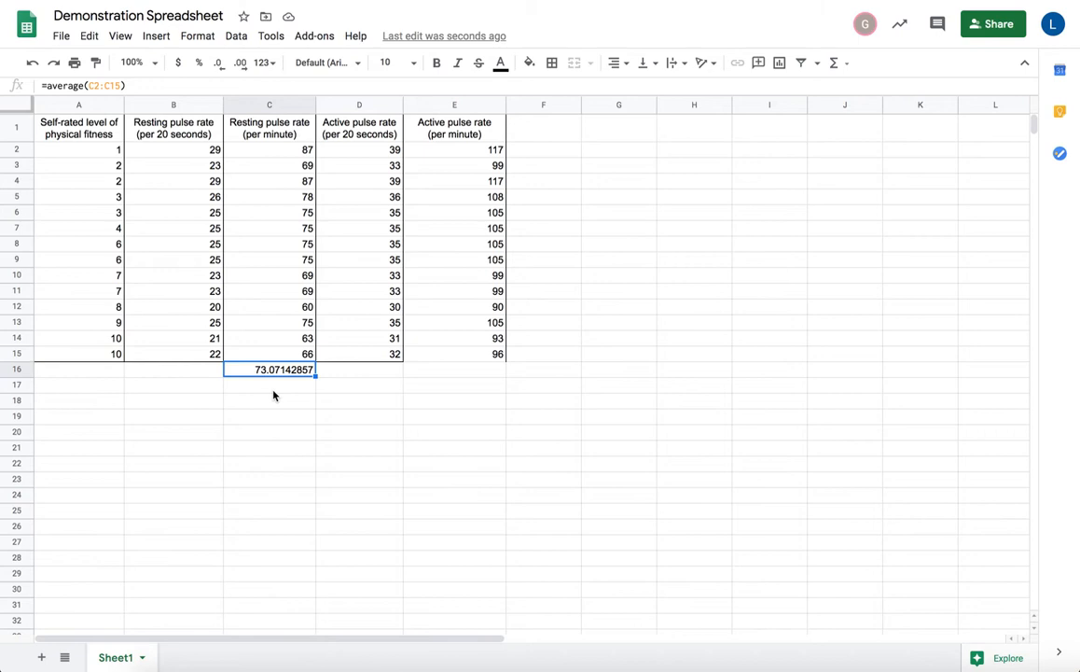
left_click(219, 67)
left_click(218, 68)
left_click(219, 67)
left_click(218, 67)
left_click(218, 67)
left_click(218, 67)
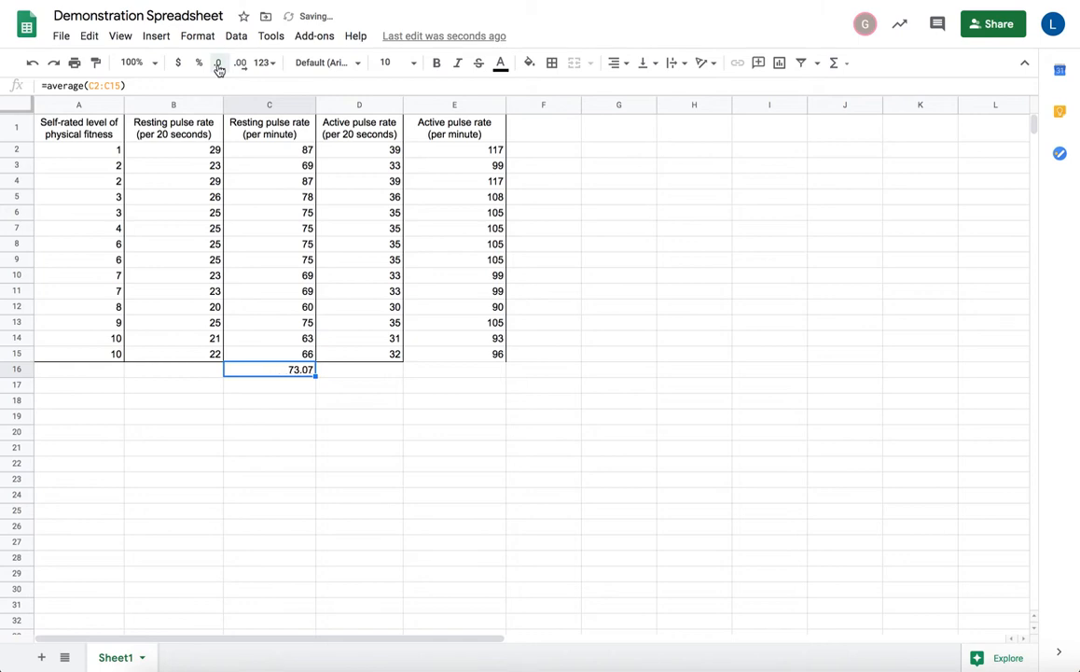
left_click(218, 67)
Enter the formula =Average(E2:E15) in cell E16 to average the per-minute active pulse rates.
left_click(470, 373)
type("=")
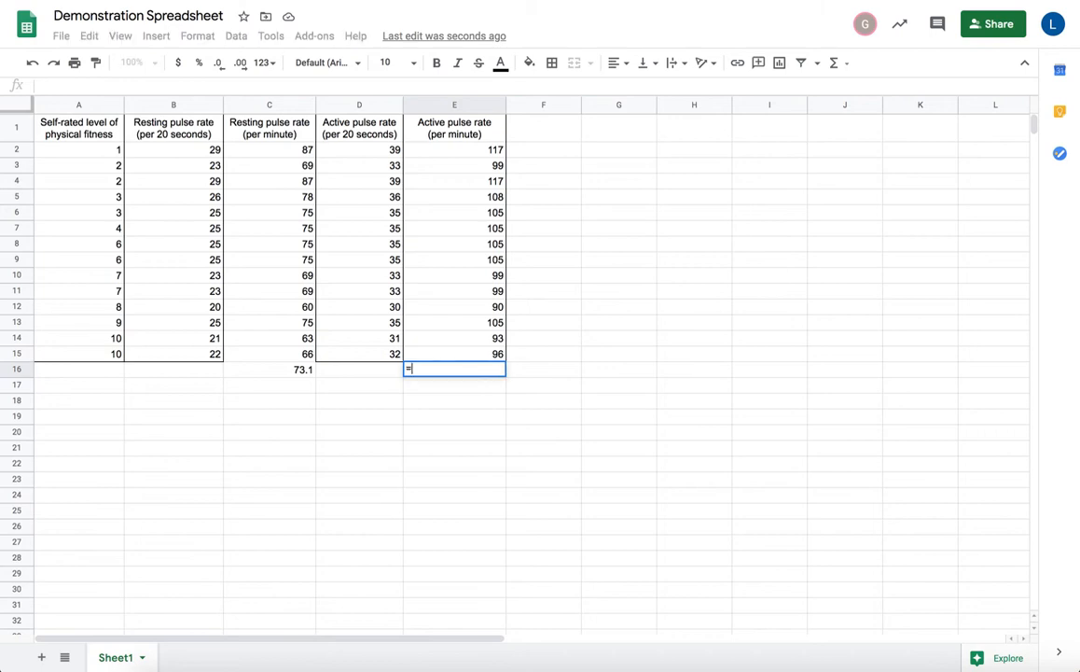
type("Avera")
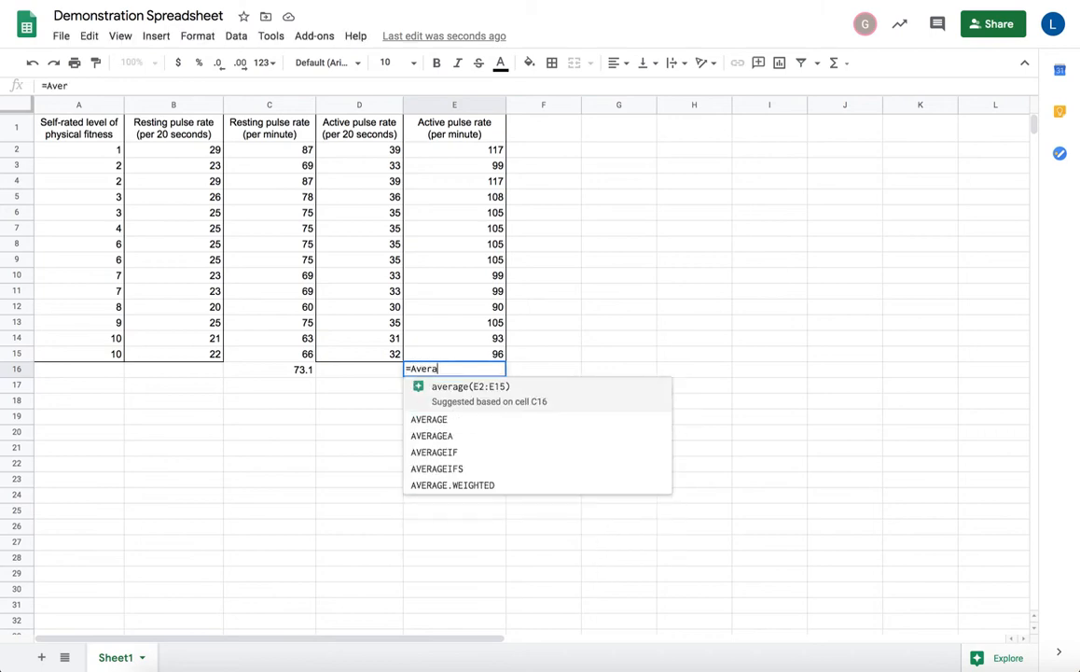
type("ge(")
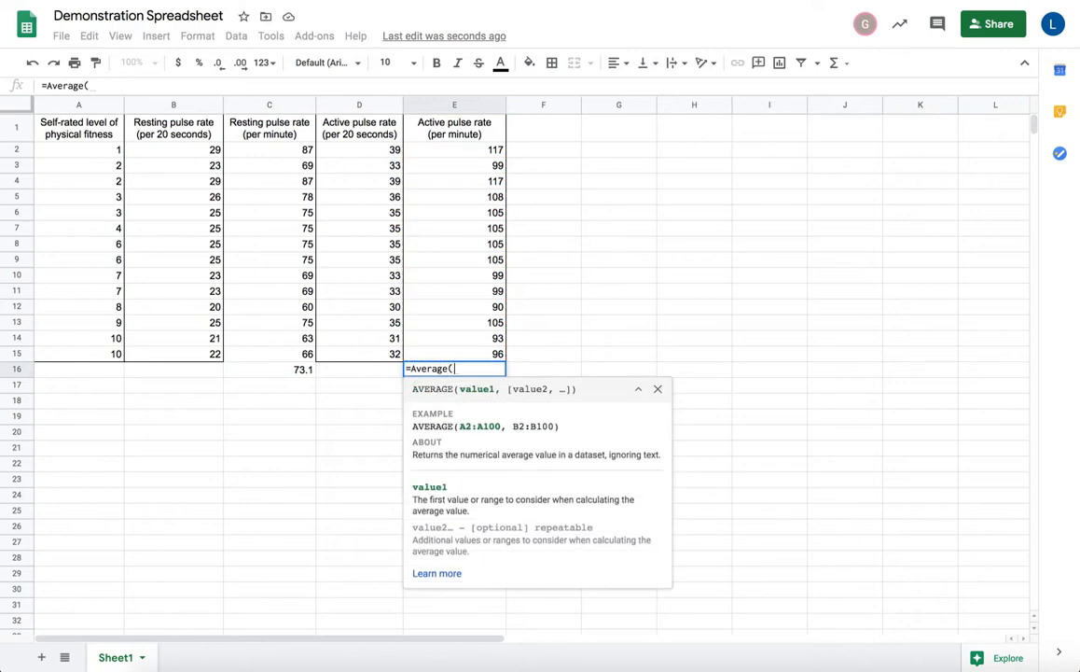
left_click(475, 150)
left_click_drag(475, 149, 485, 353)
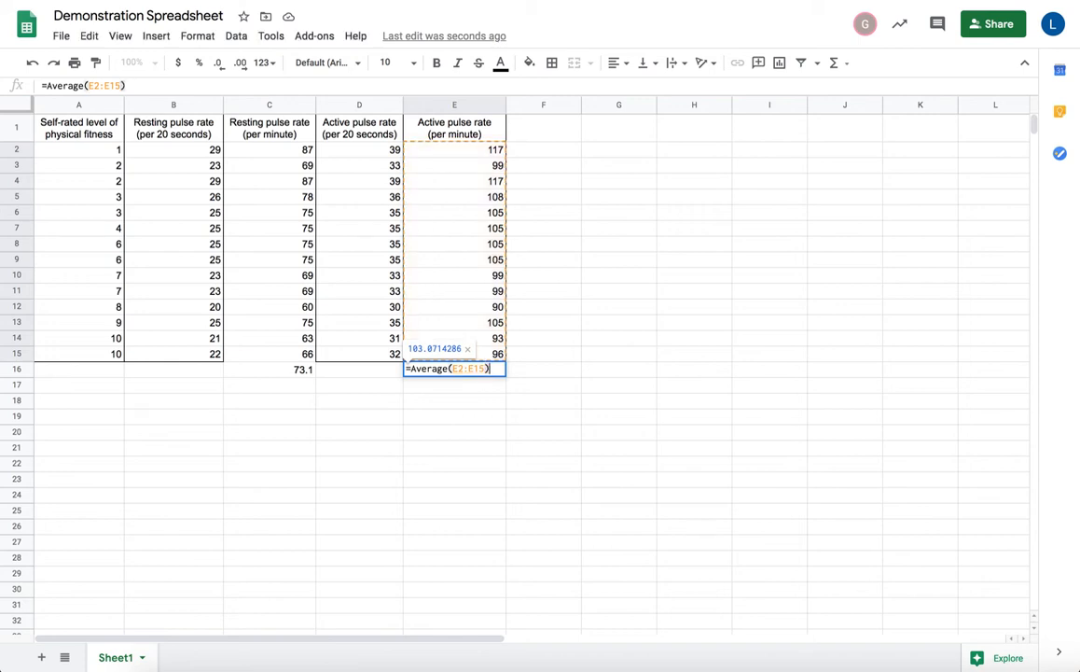
key("Return")
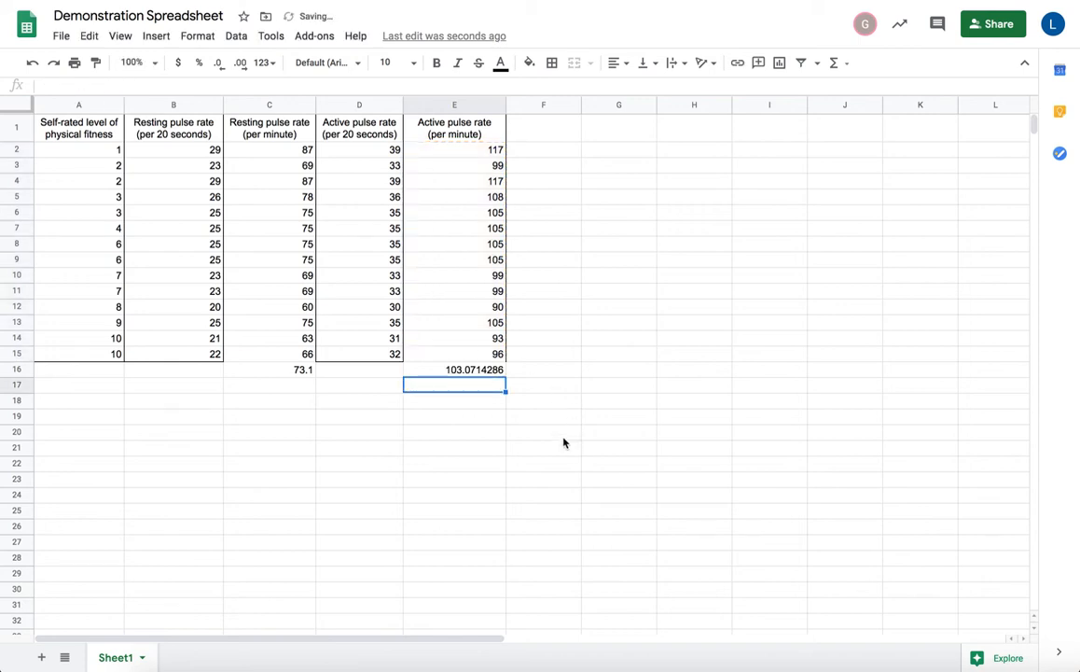
Reduce the active pulse average in E16 to one decimal place.
left_click(474, 372)
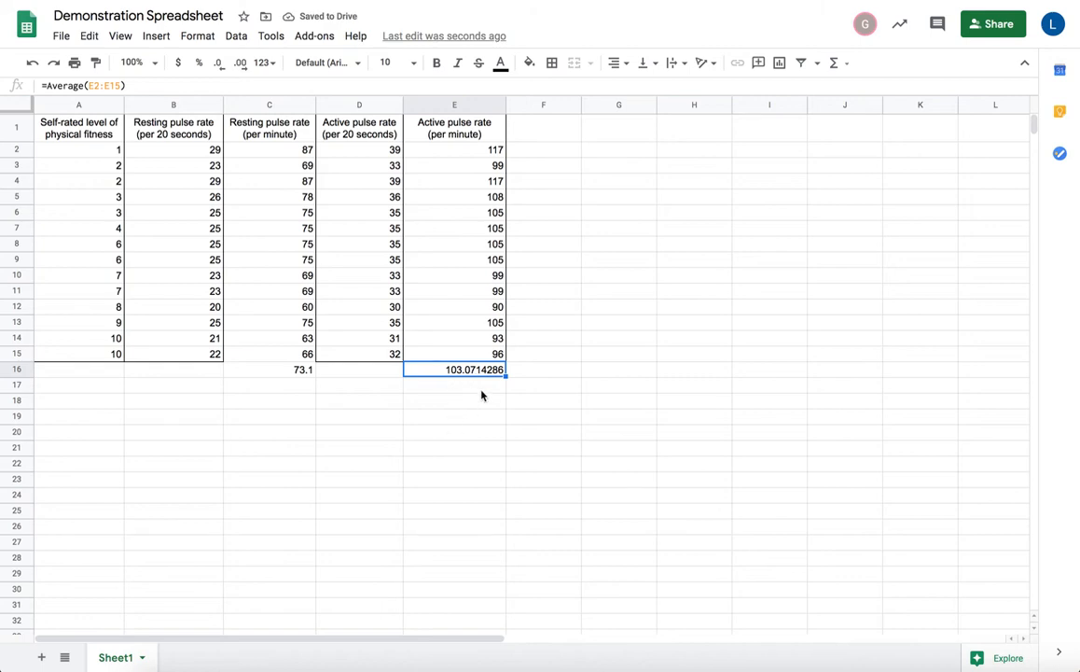
left_click(219, 66)
left_click(218, 65)
left_click(219, 65)
left_click(218, 65)
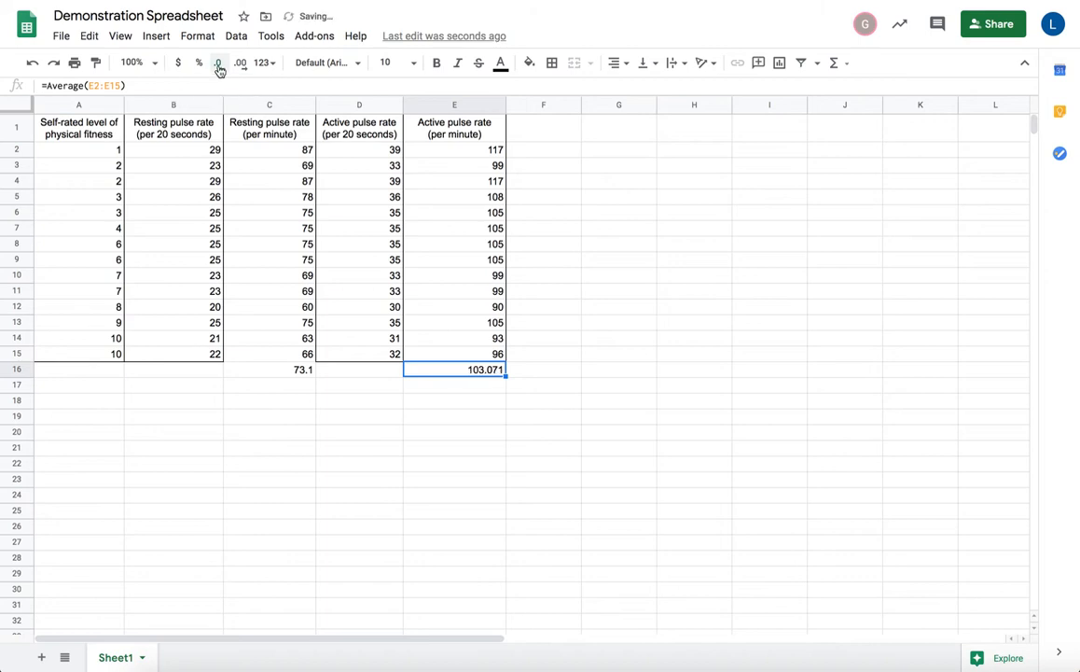
left_click(219, 65)
left_click(218, 65)
left_click(475, 479)
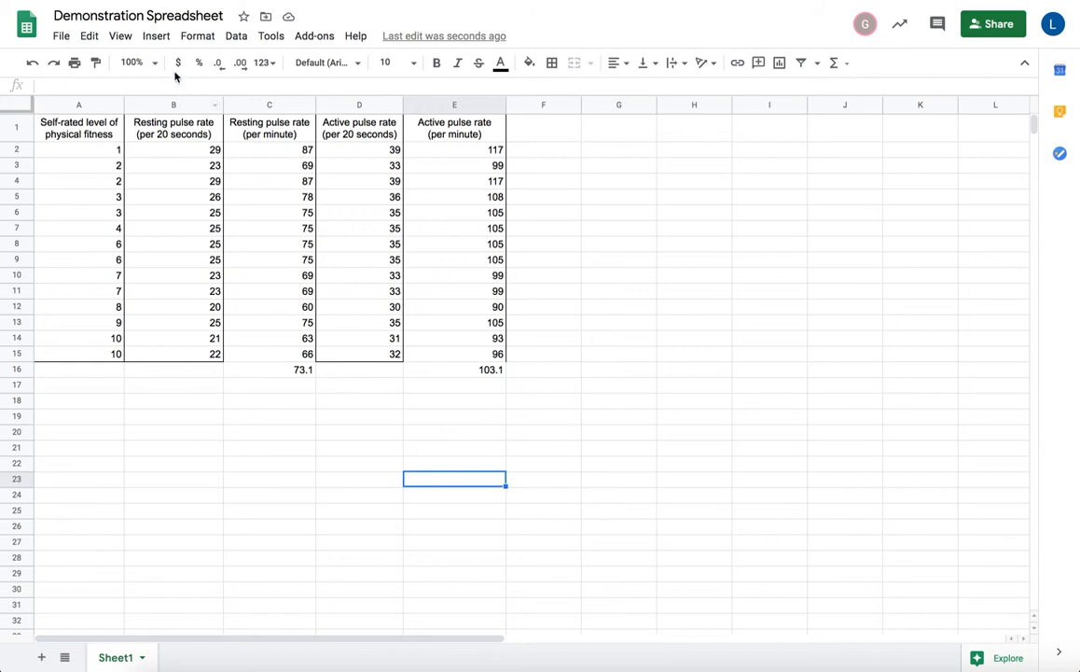
Insert a new chart into the sheet without preselecting any data.
left_click(156, 37)
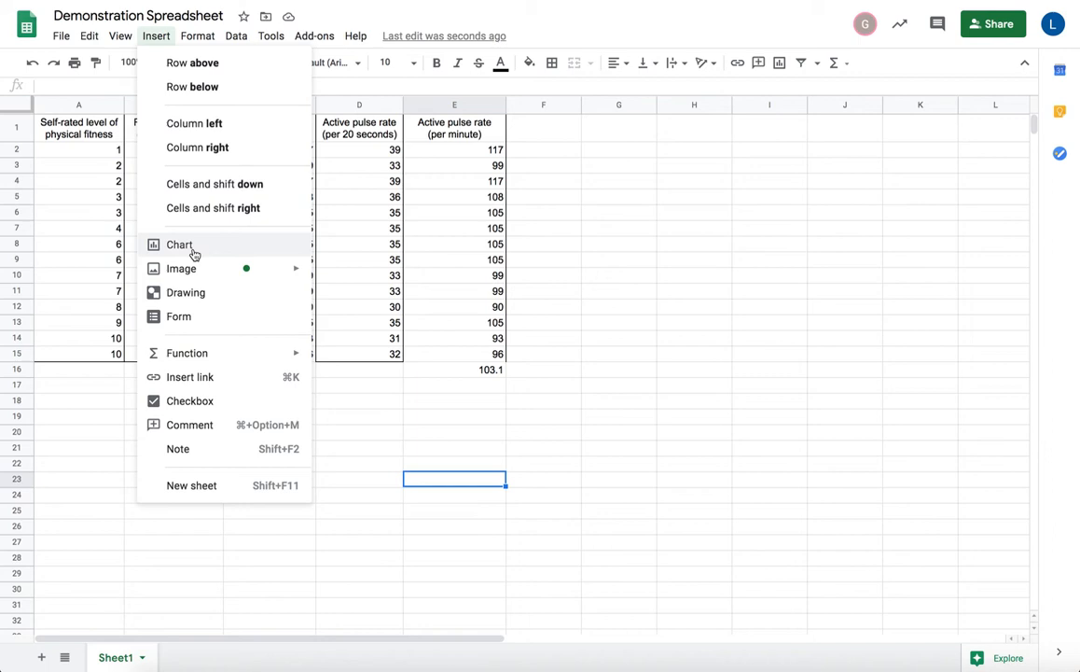
left_click(229, 251)
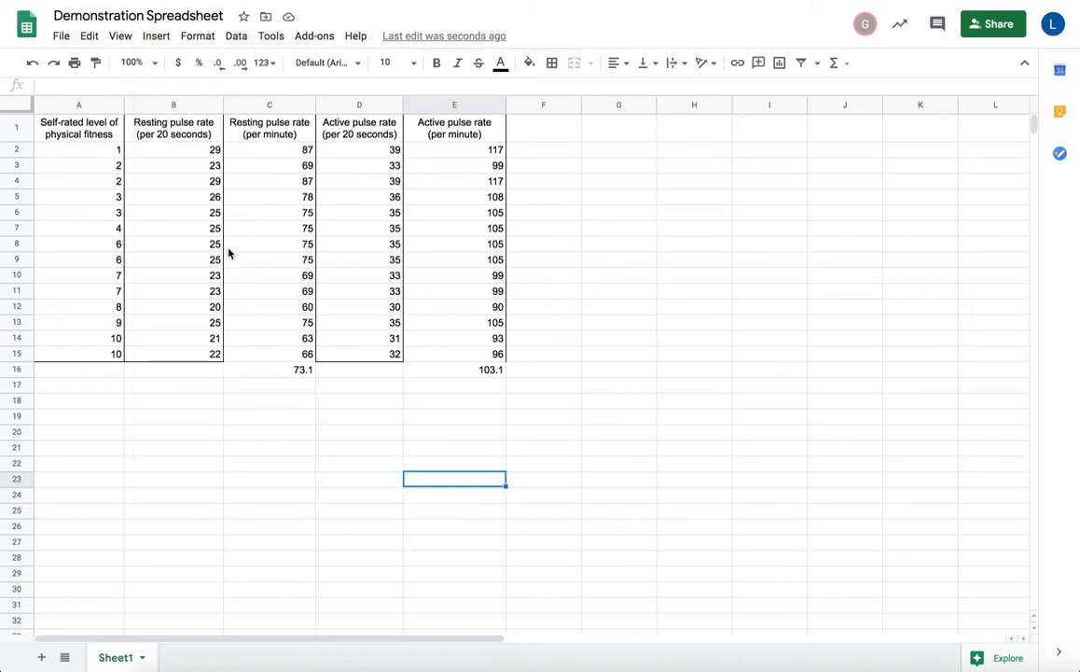
left_click(156, 37)
left_click(156, 37)
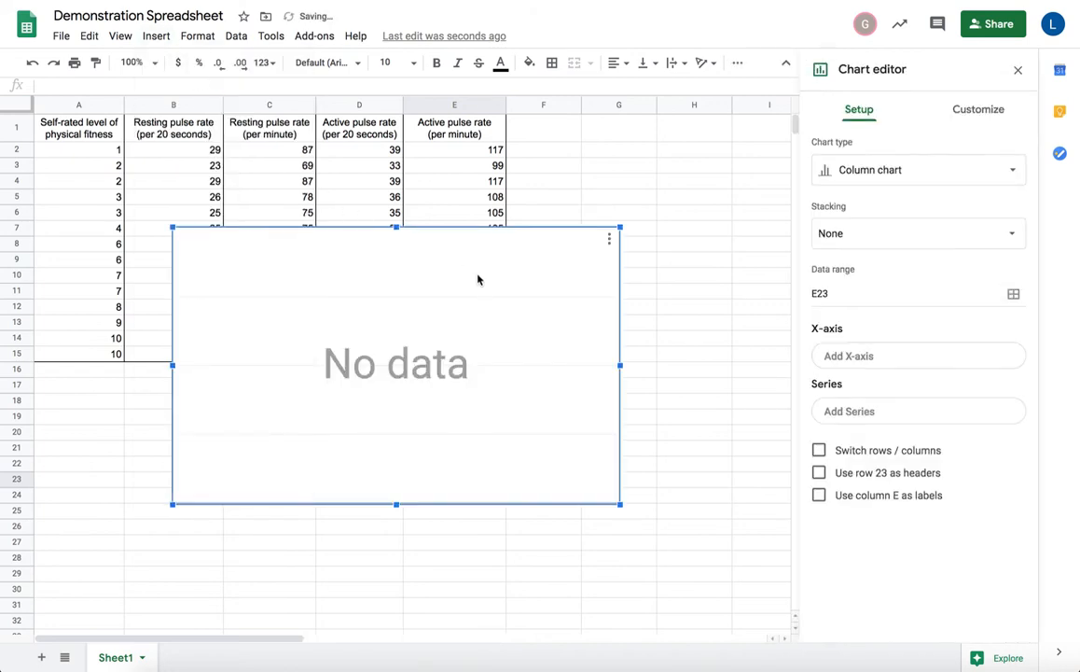
Move the empty chart below the data table and shrink it to fit about rows 17 to 32, starting at column D.
left_click_drag(477, 279, 658, 344)
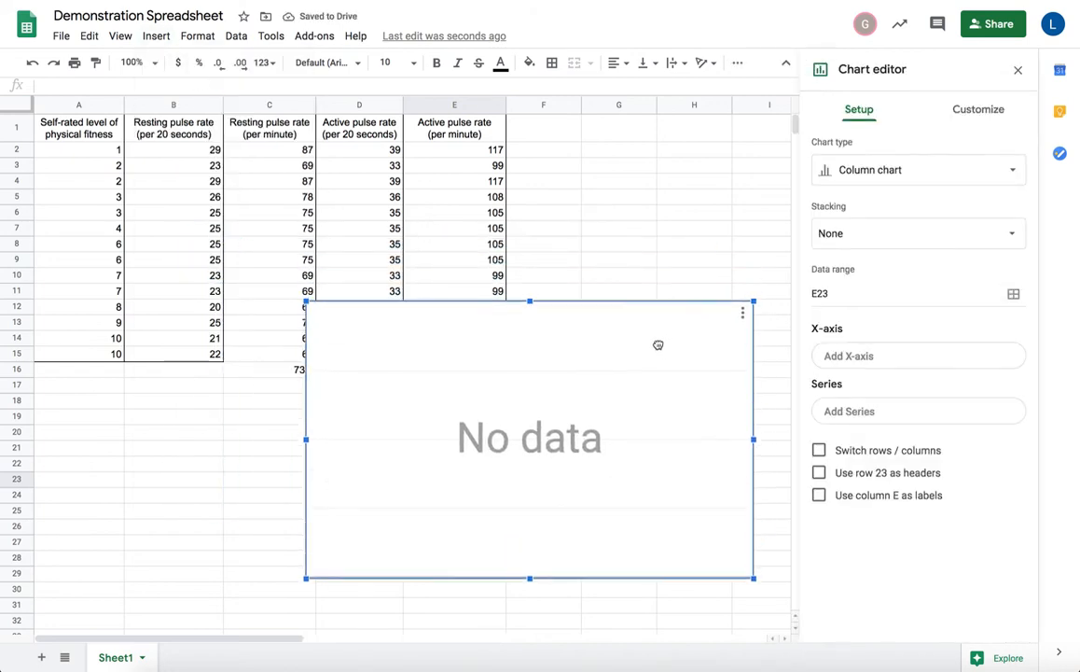
left_click_drag(548, 326, 586, 407)
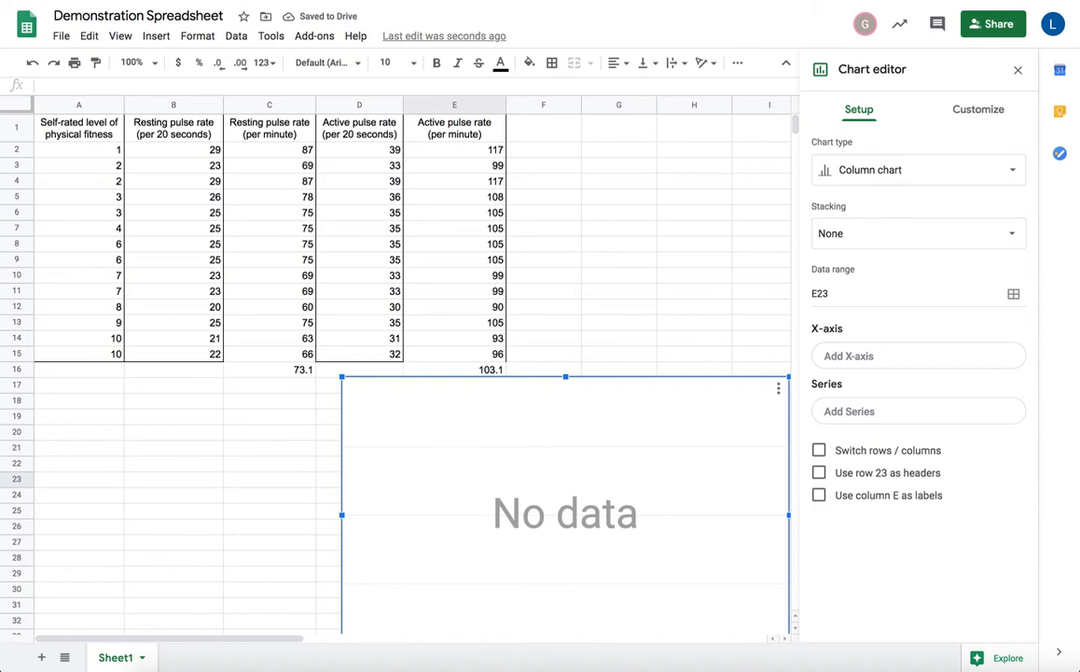
left_click_drag(1078, 397, 1079, 396)
left_click_drag(604, 399, 775, 201)
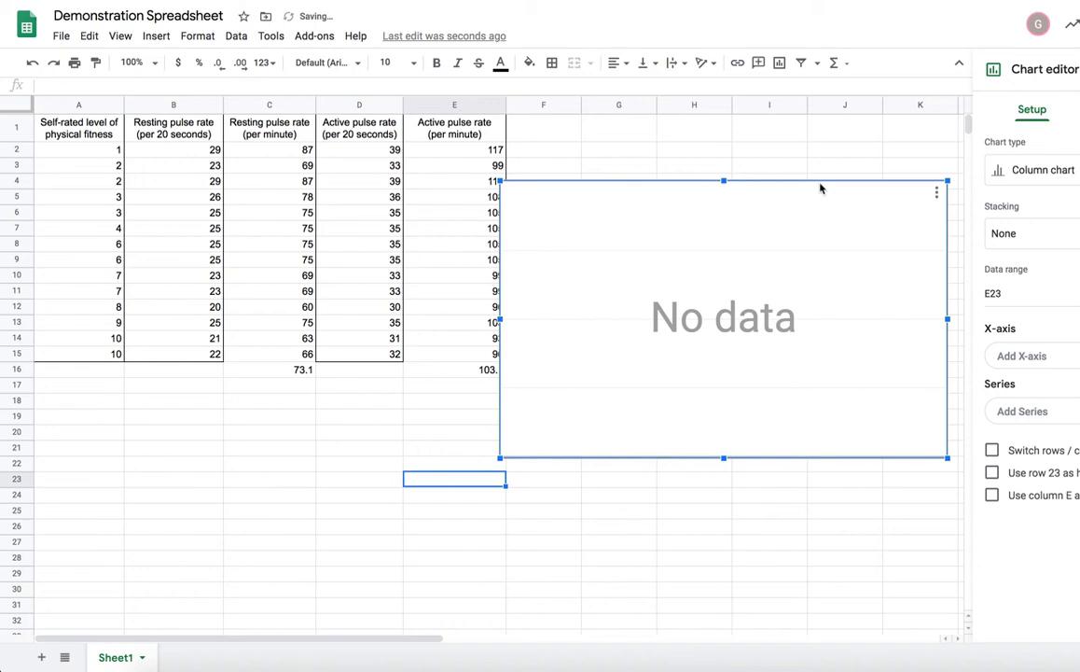
left_click_drag(1079, 324, 1078, 325)
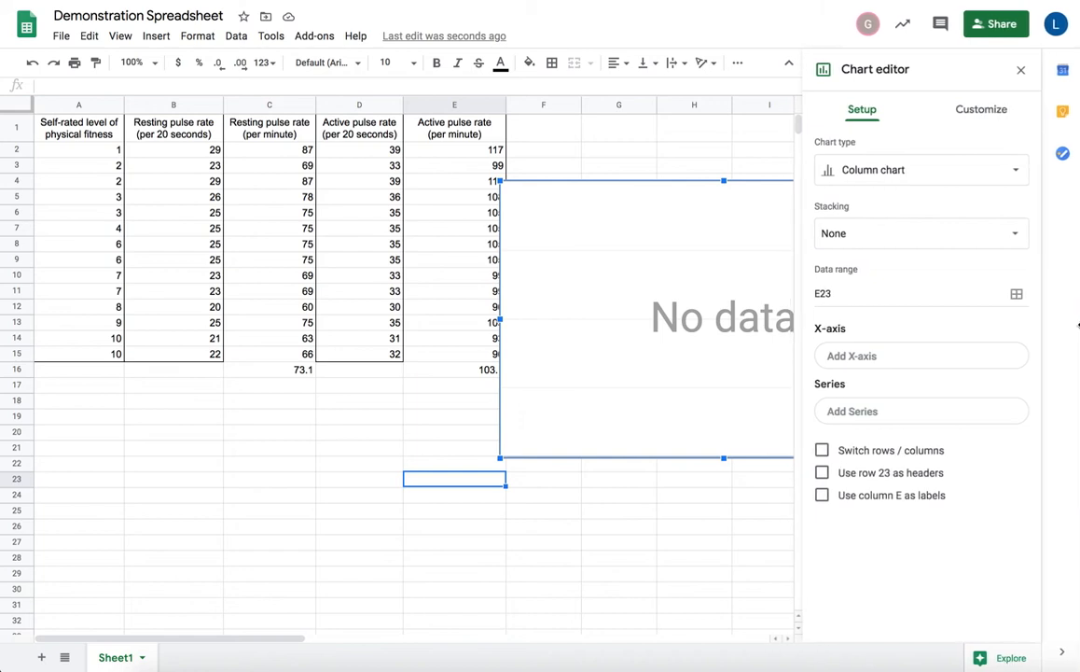
left_click_drag(706, 203, 486, 397)
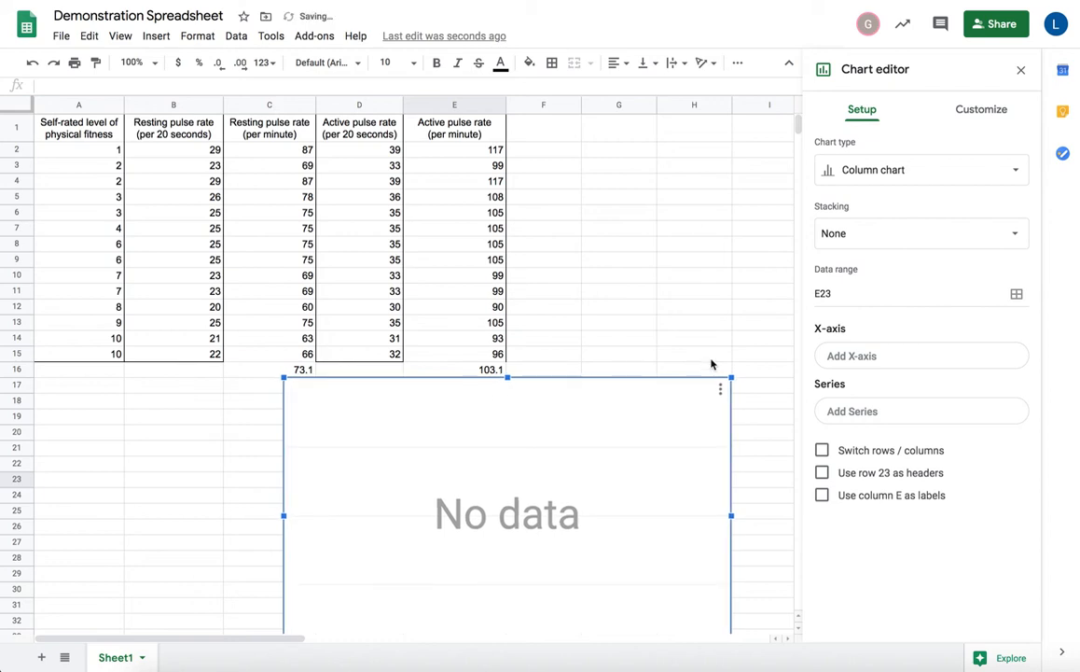
left_click_drag(730, 377, 611, 417)
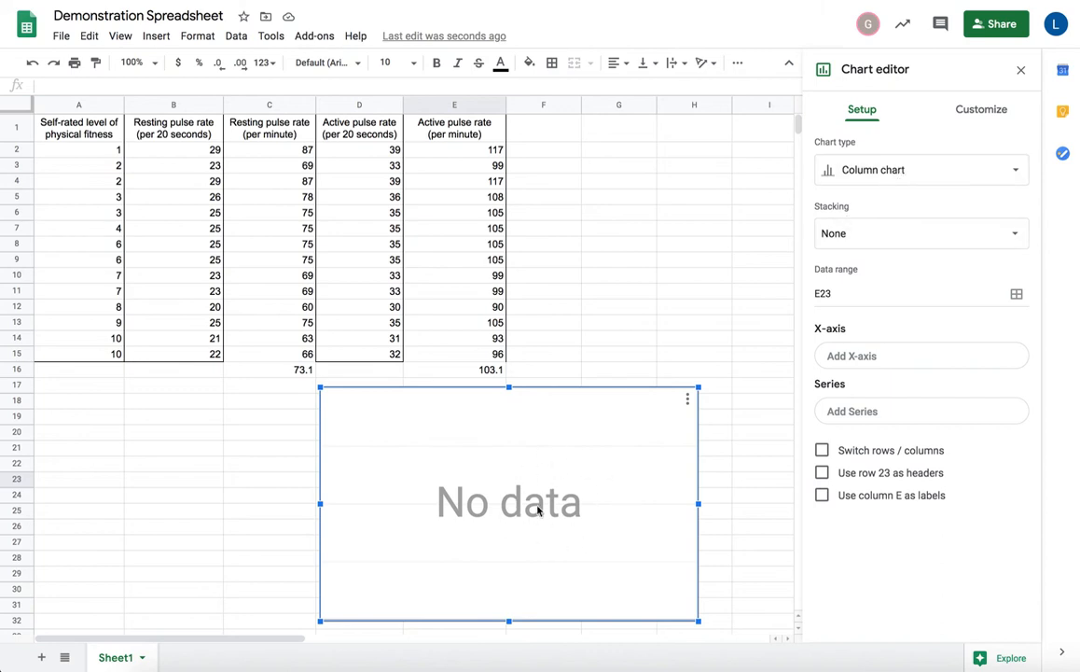
Change the chart type to a line chart and set its X-axis to the fitness levels in A2:A15.
left_click(894, 171)
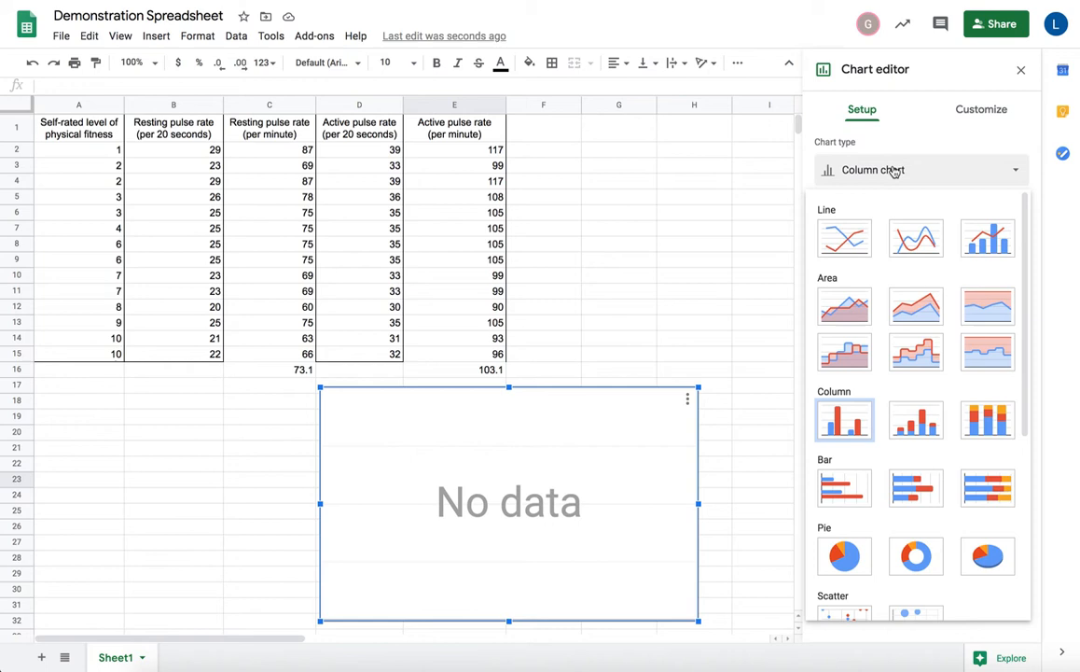
left_click(845, 237)
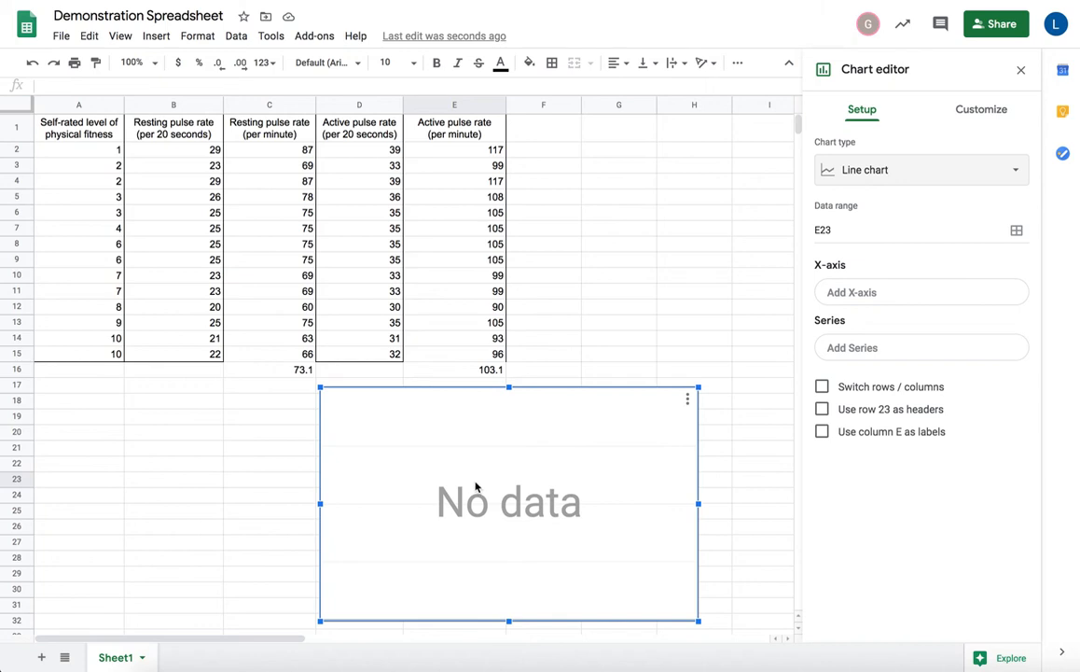
left_click(896, 297)
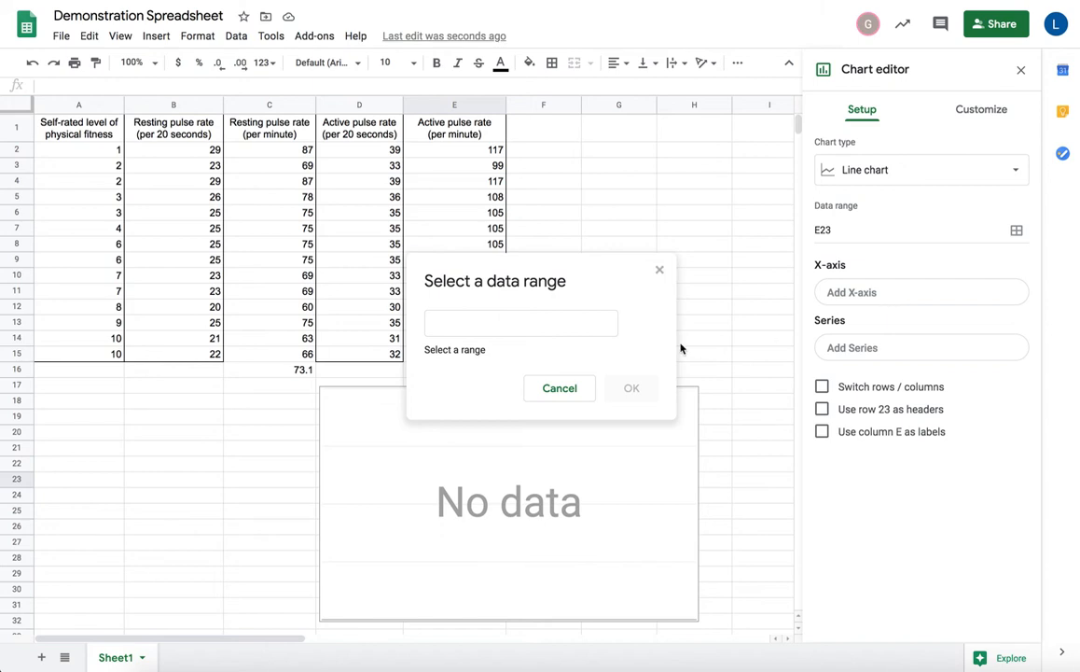
left_click(78, 152)
left_click_drag(77, 152, 87, 363)
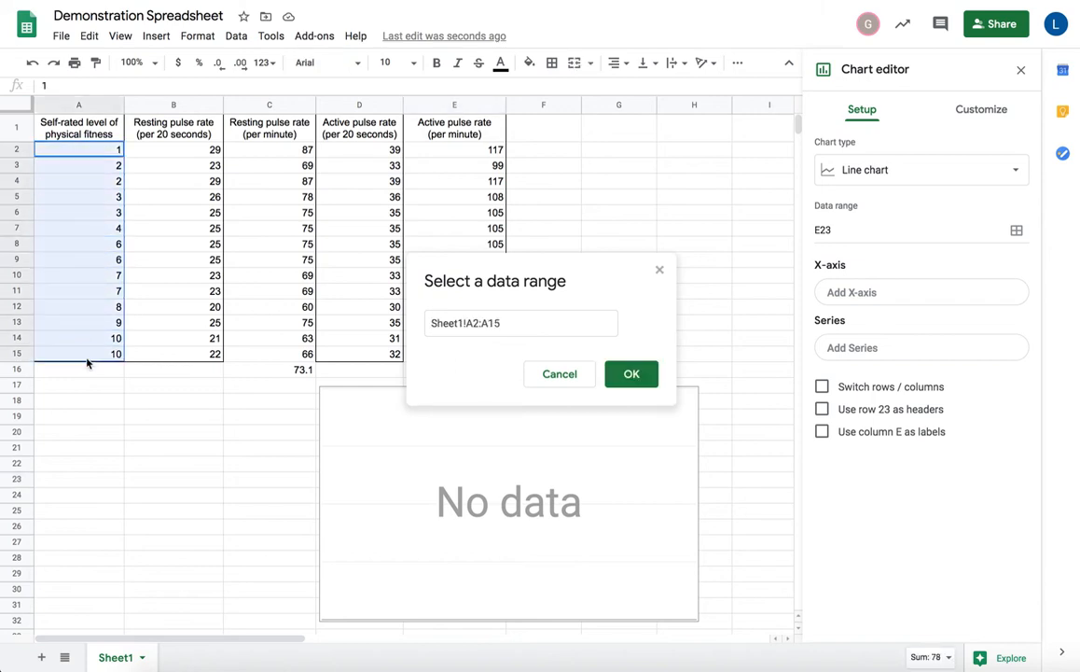
left_click(638, 376)
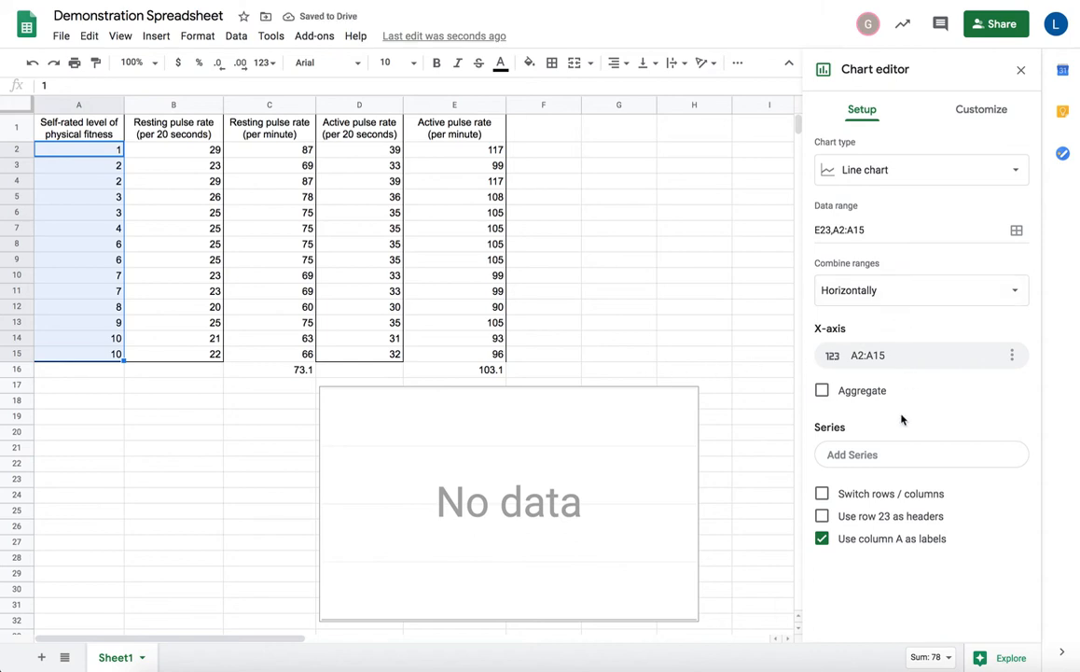
Try to add the resting pulse rates in C2:C15 as a chart series, and reopen the chart for editing.
left_click(905, 455)
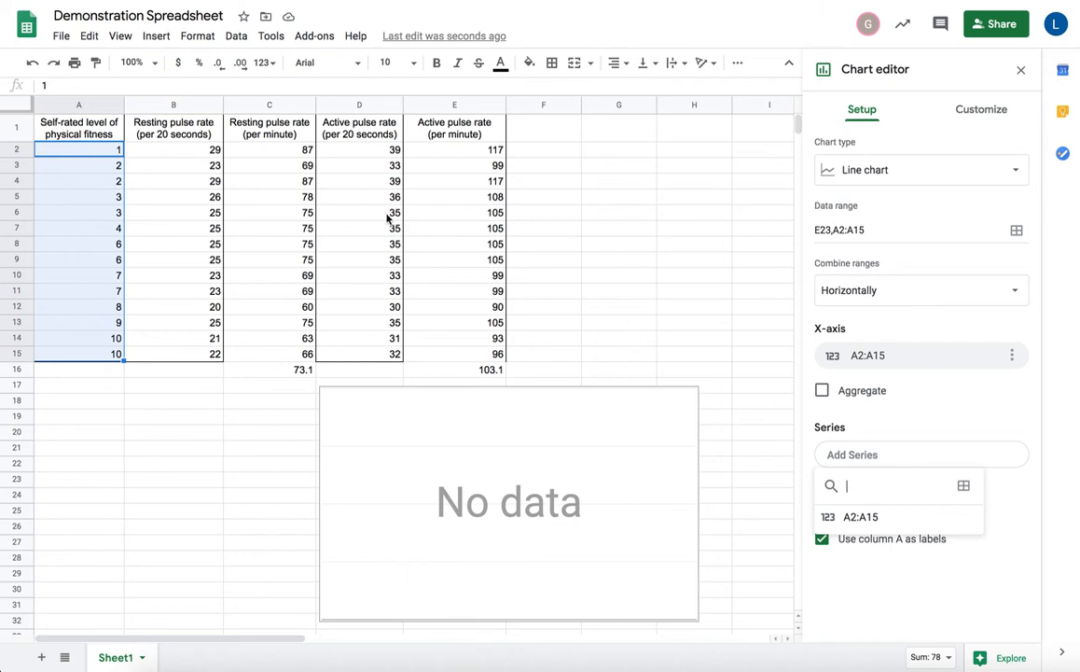
left_click(261, 150)
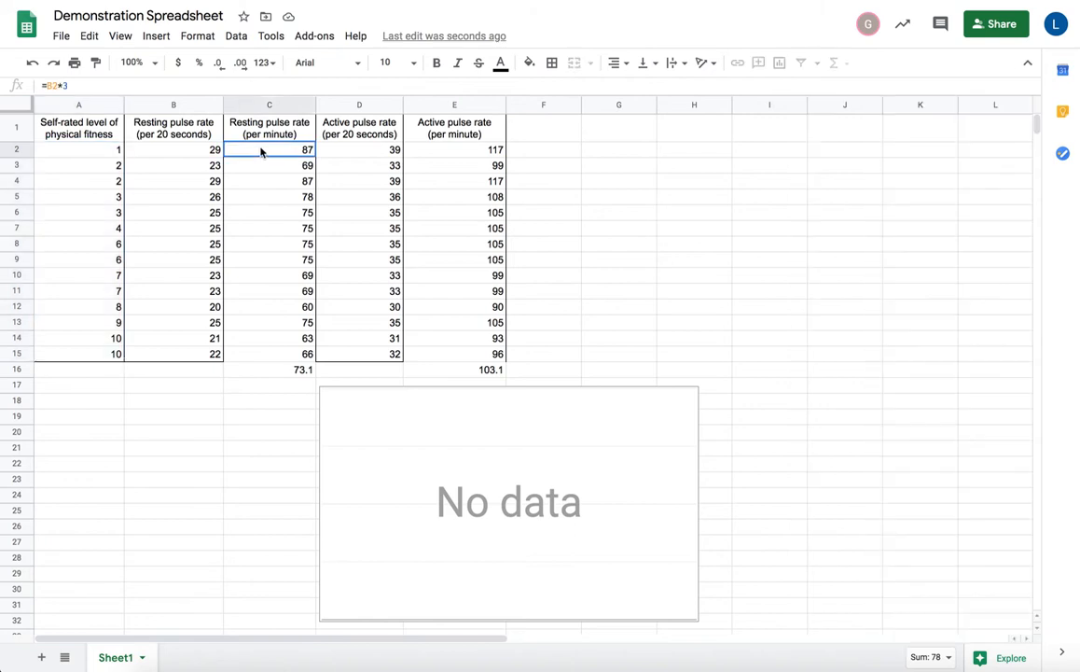
left_click_drag(261, 150, 275, 359)
left_click(475, 482)
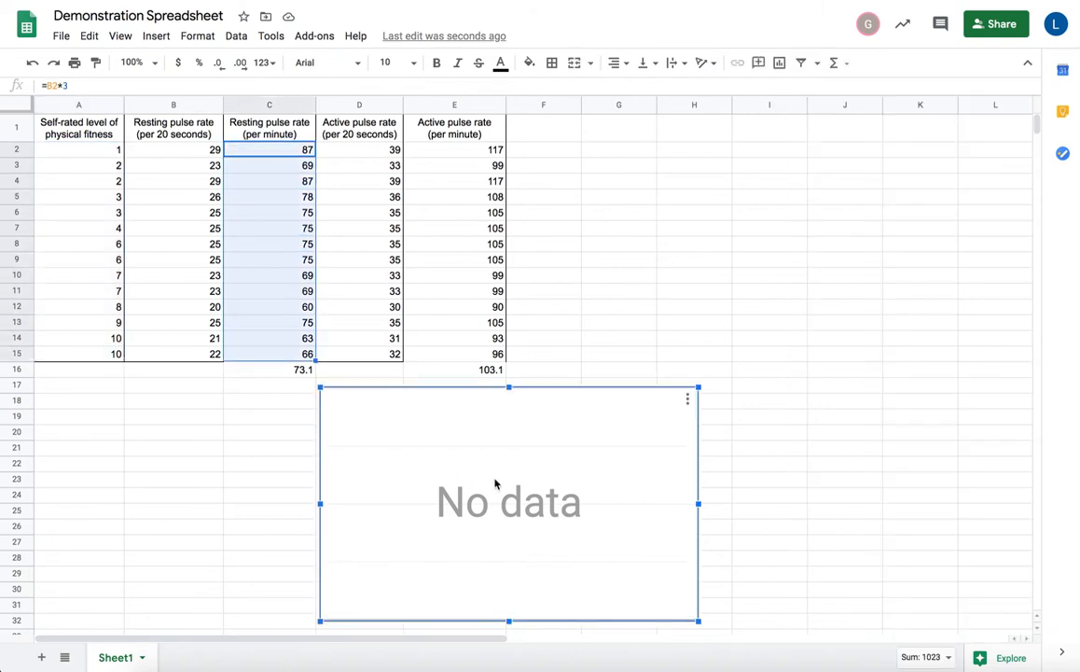
double_click(515, 486)
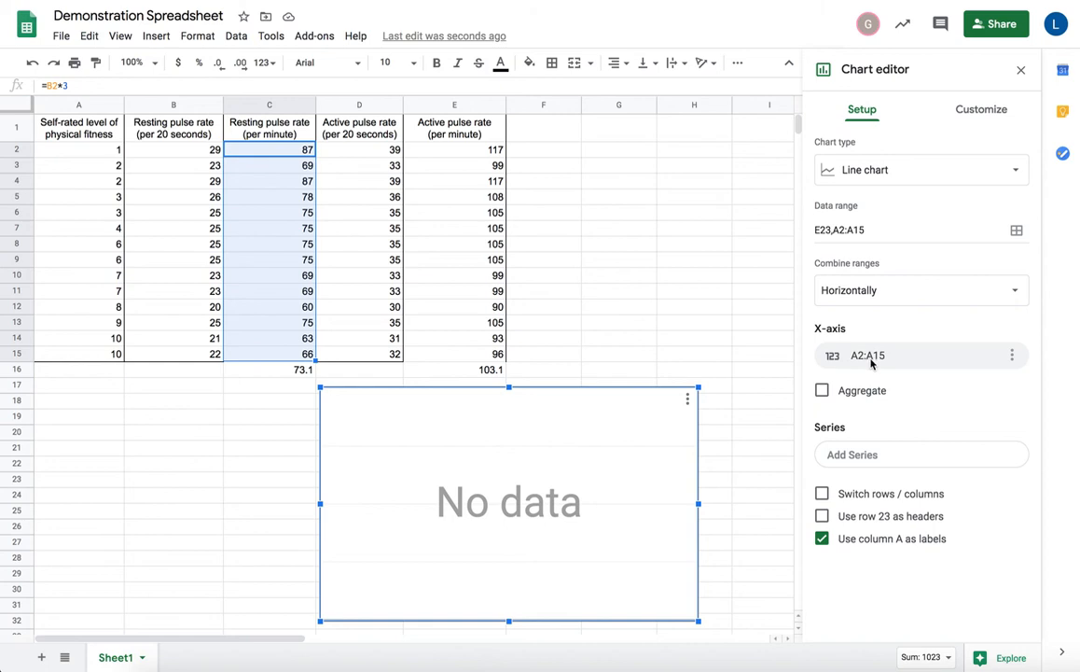
Try again to add the per-minute resting pulse rates in C2:C15 as a series, reselecting the chart.
left_click(880, 456)
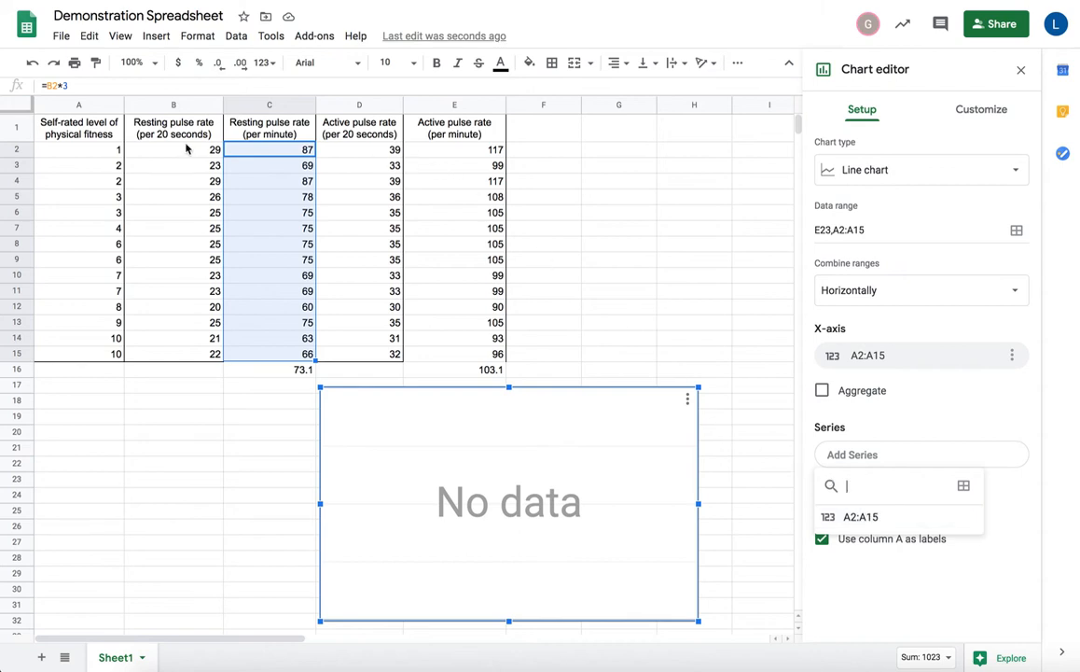
left_click(256, 151)
left_click_drag(264, 182, 277, 360)
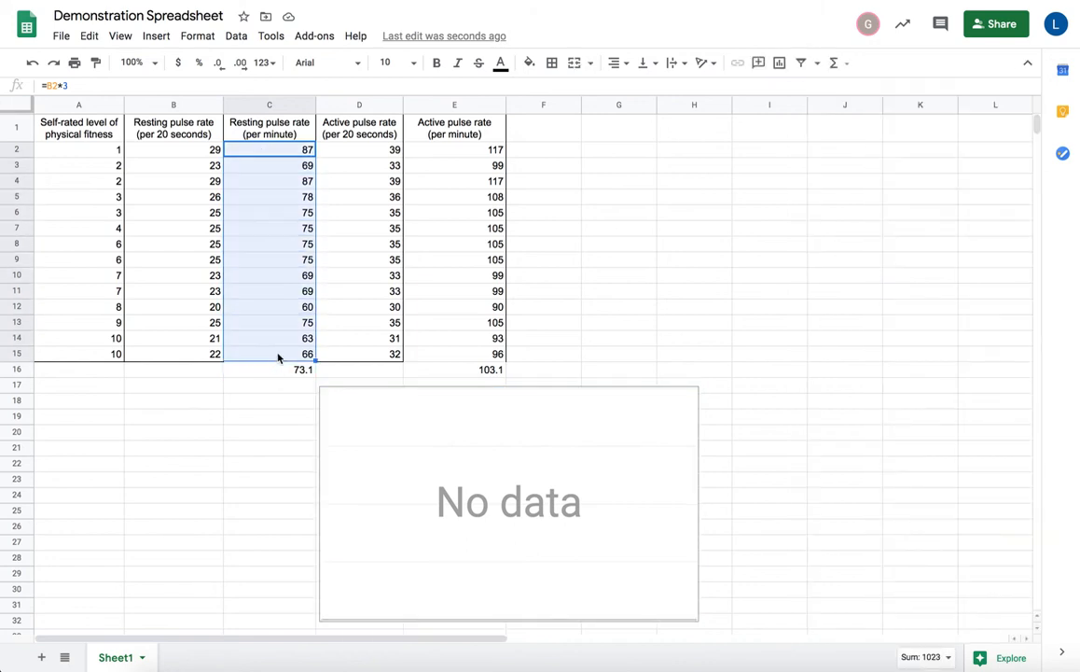
left_click(562, 511)
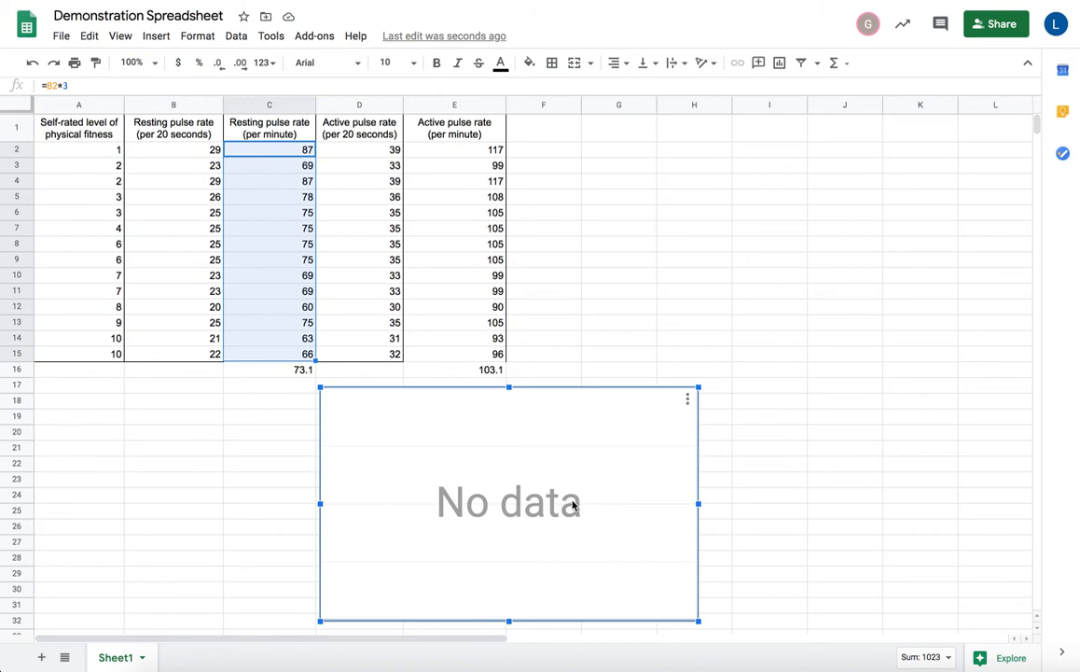
double_click(573, 505)
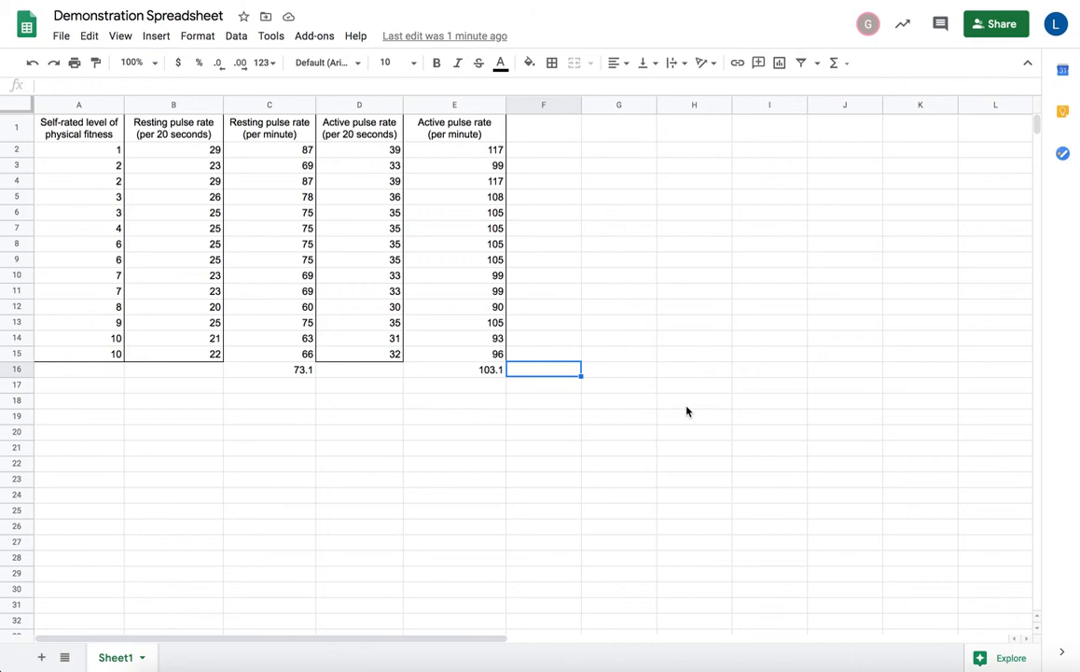
left_click(157, 37)
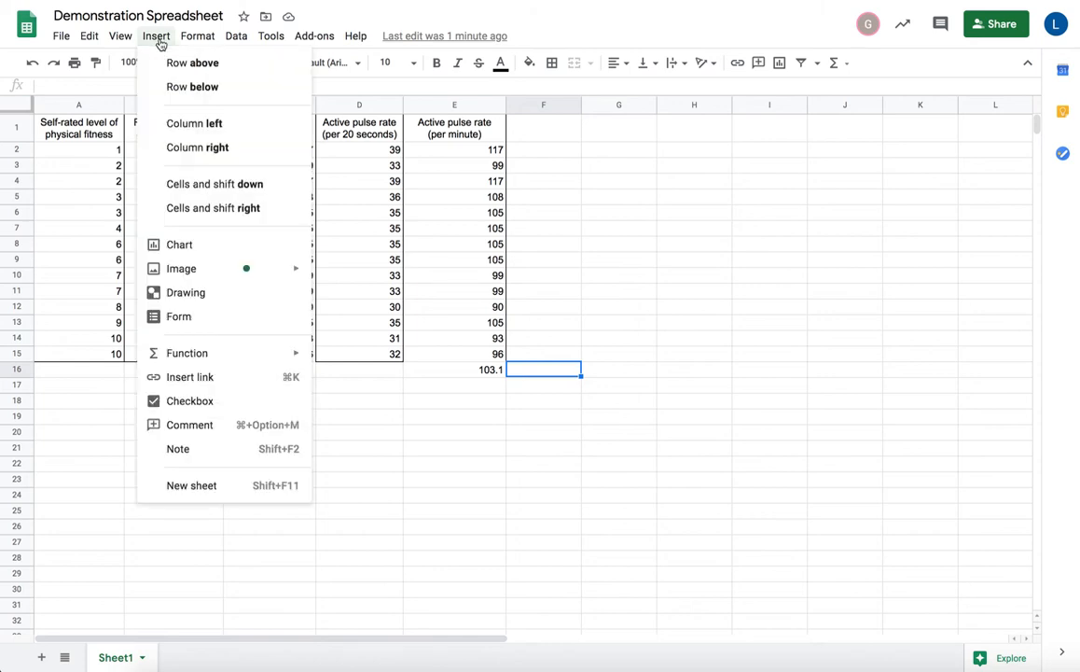
left_click(181, 247)
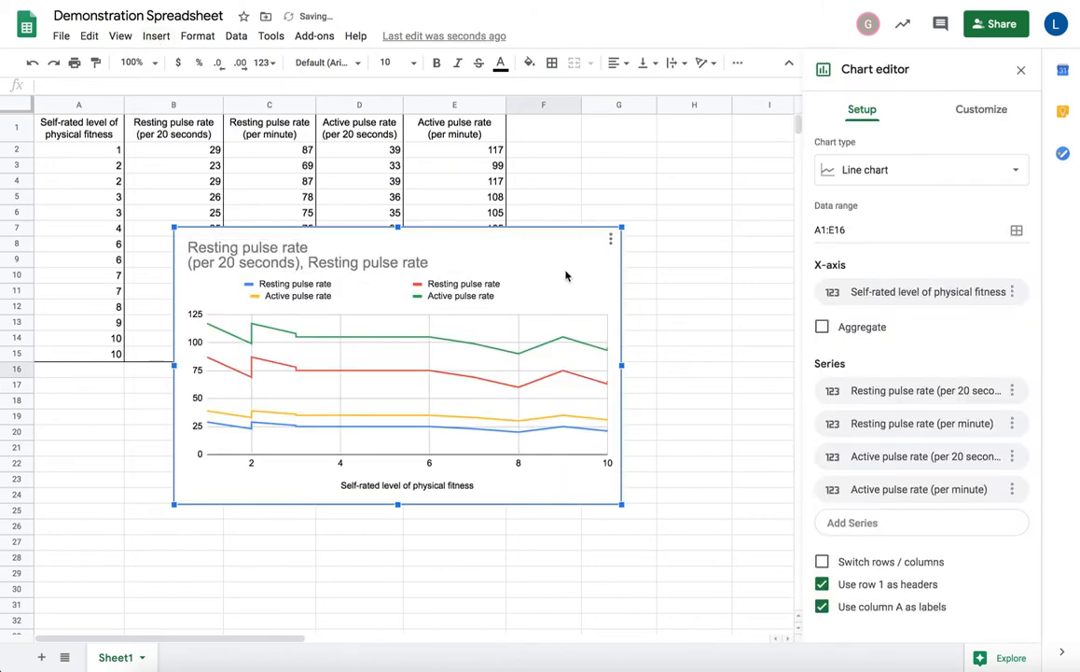
left_click(1020, 70)
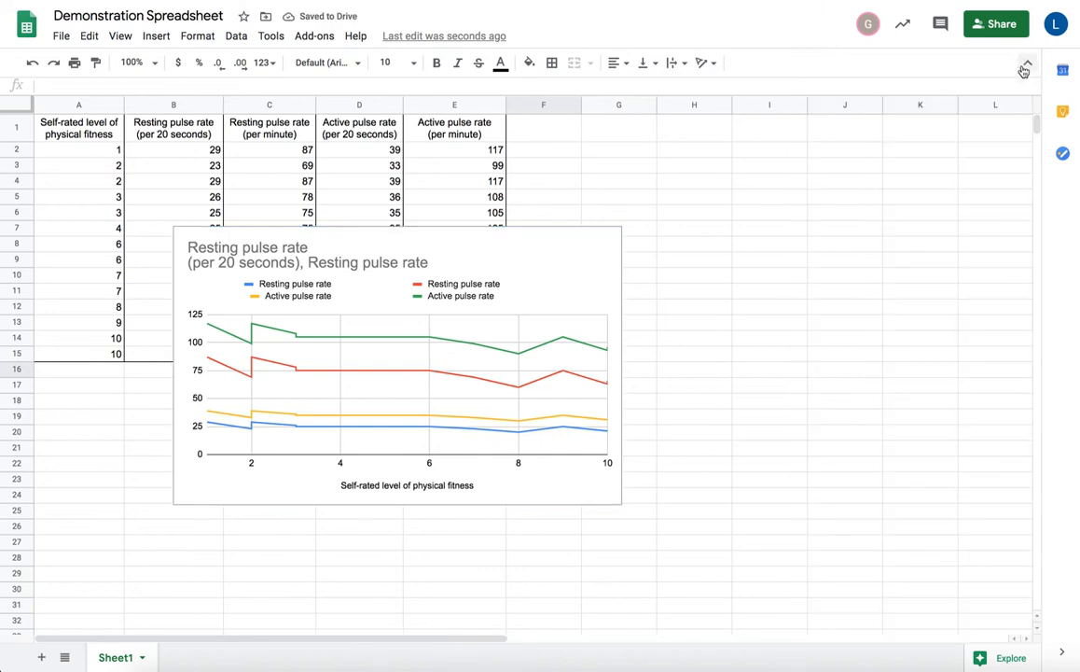
left_click(603, 256)
key("Delete")
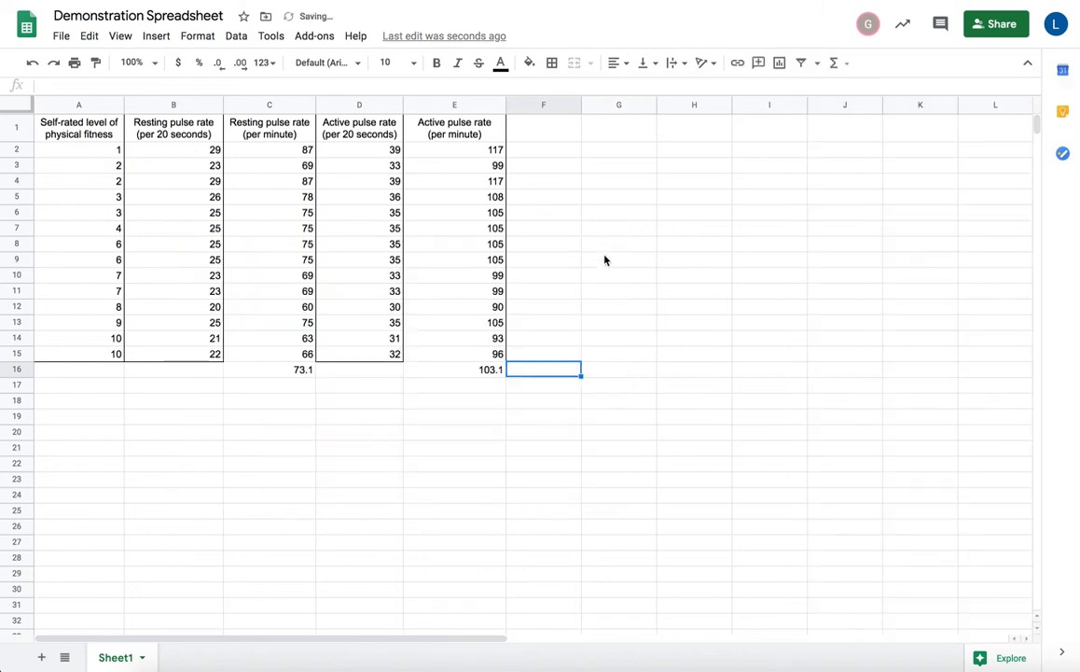
Insert an empty chart from blank cell G12 and move it to about rows 15 to 32, starting near column D.
left_click(613, 311)
left_click(155, 37)
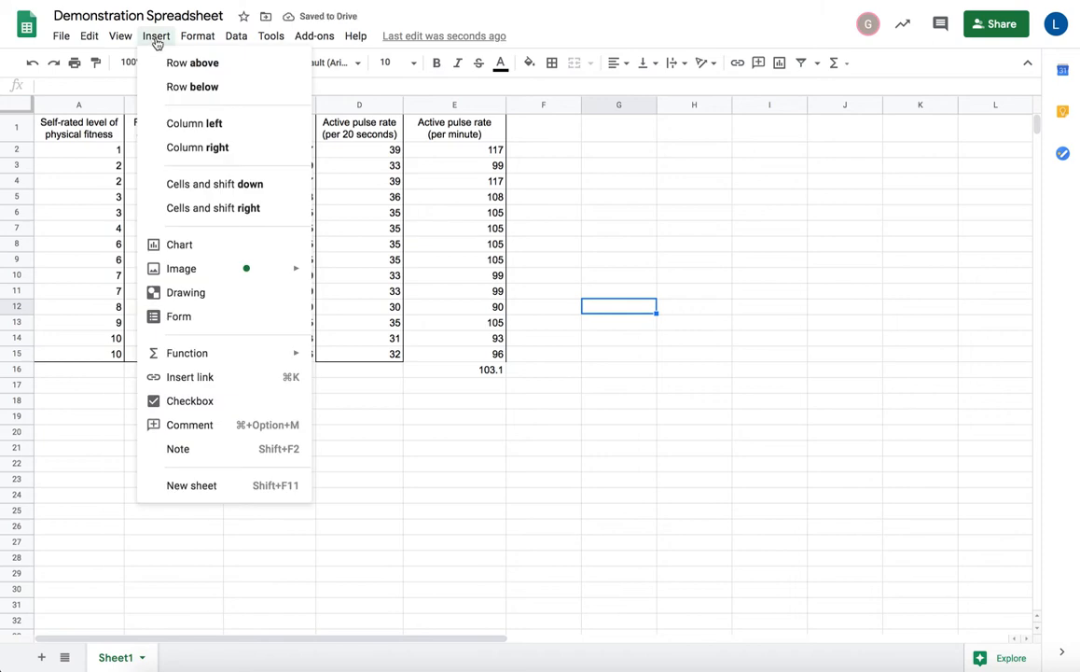
left_click(178, 244)
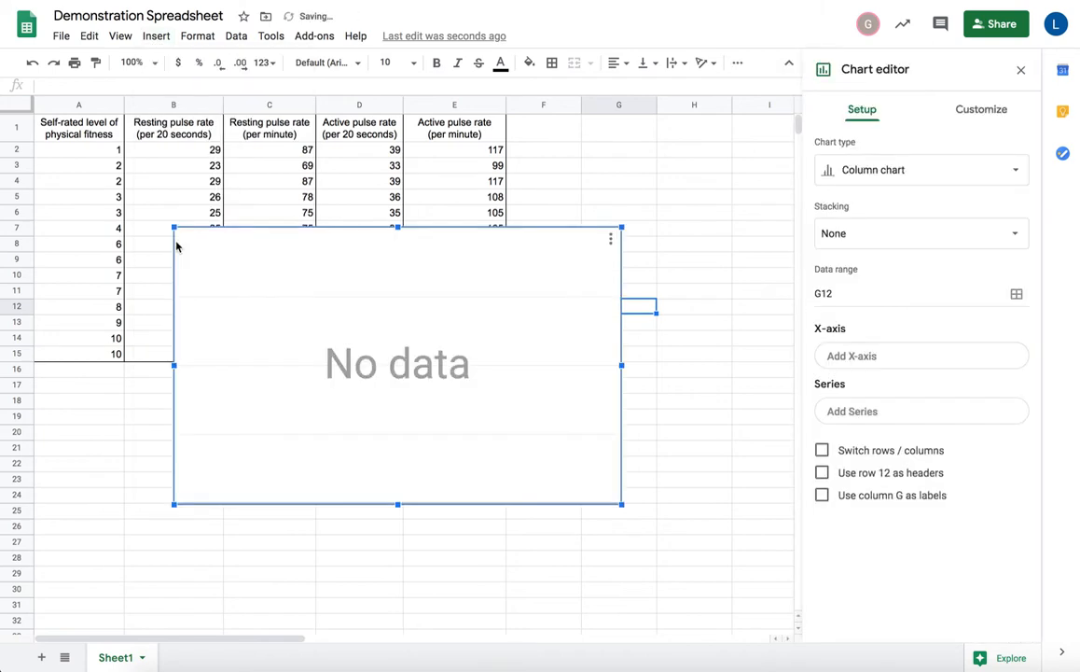
left_click_drag(565, 243, 714, 381)
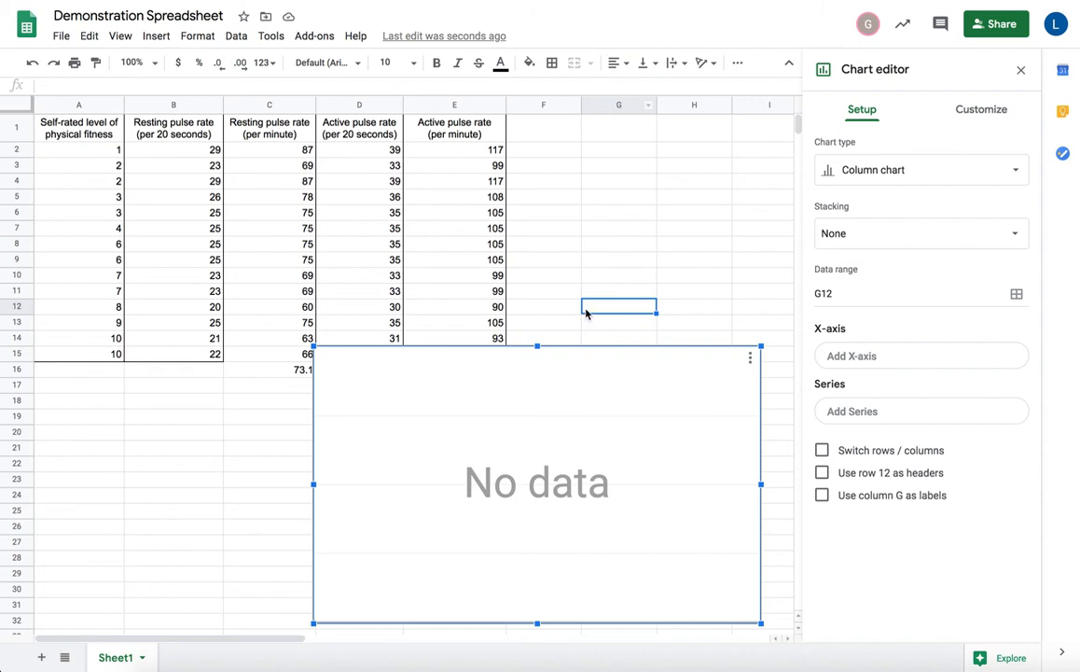
Clear the empty chart's data range and restore it to G12.
left_click(849, 295)
key("BackSpace")
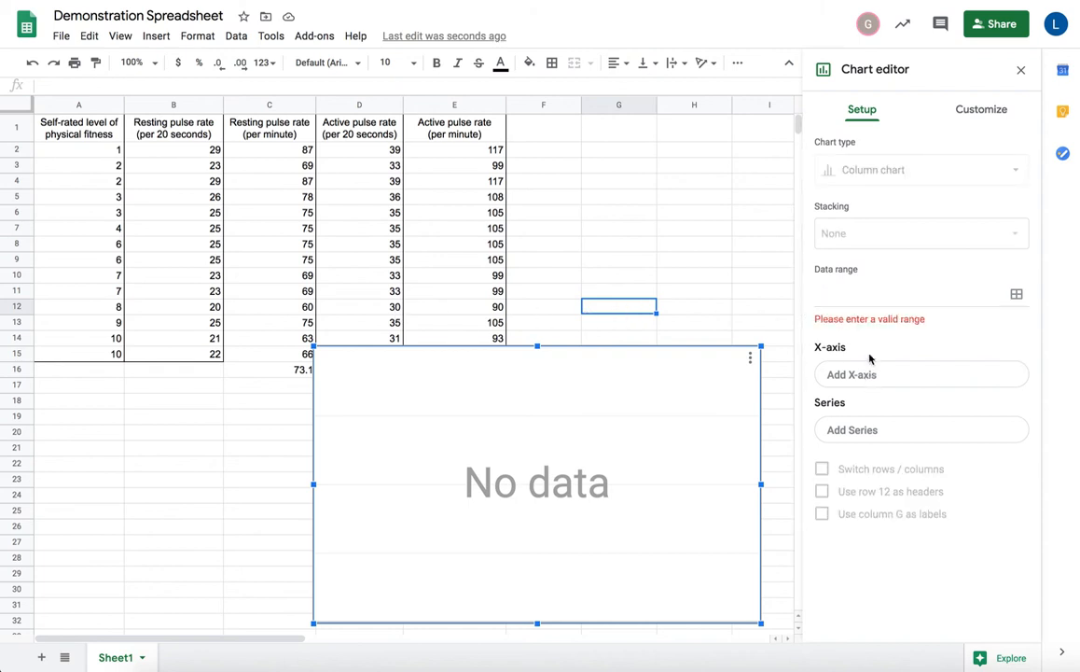
left_click(868, 301)
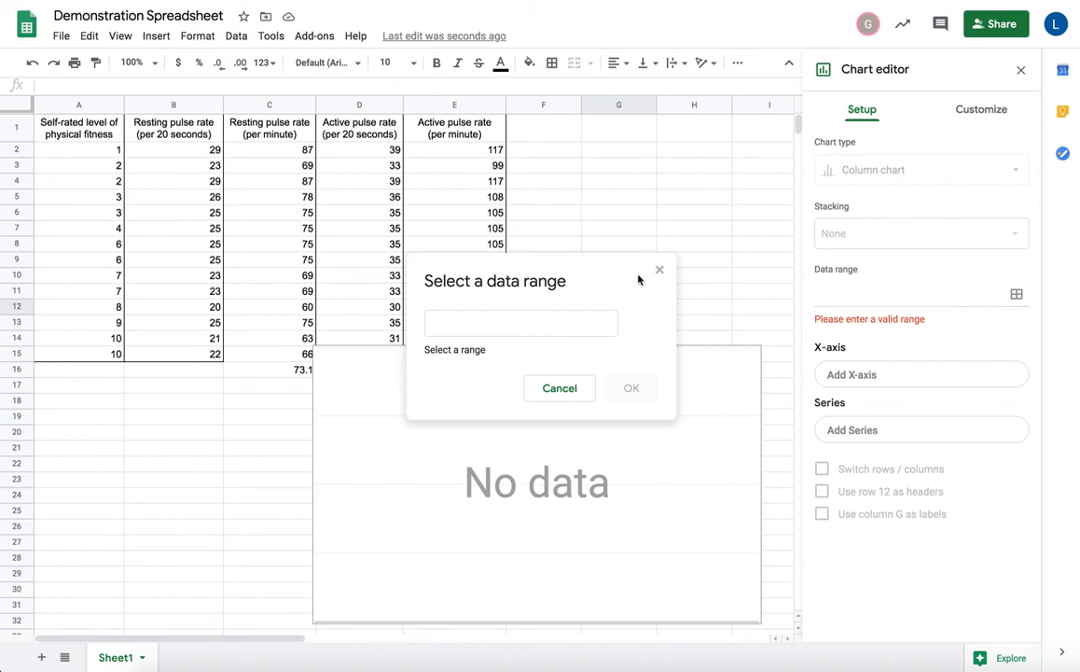
left_click(658, 270)
left_click(865, 299)
type("G12")
key("Return")
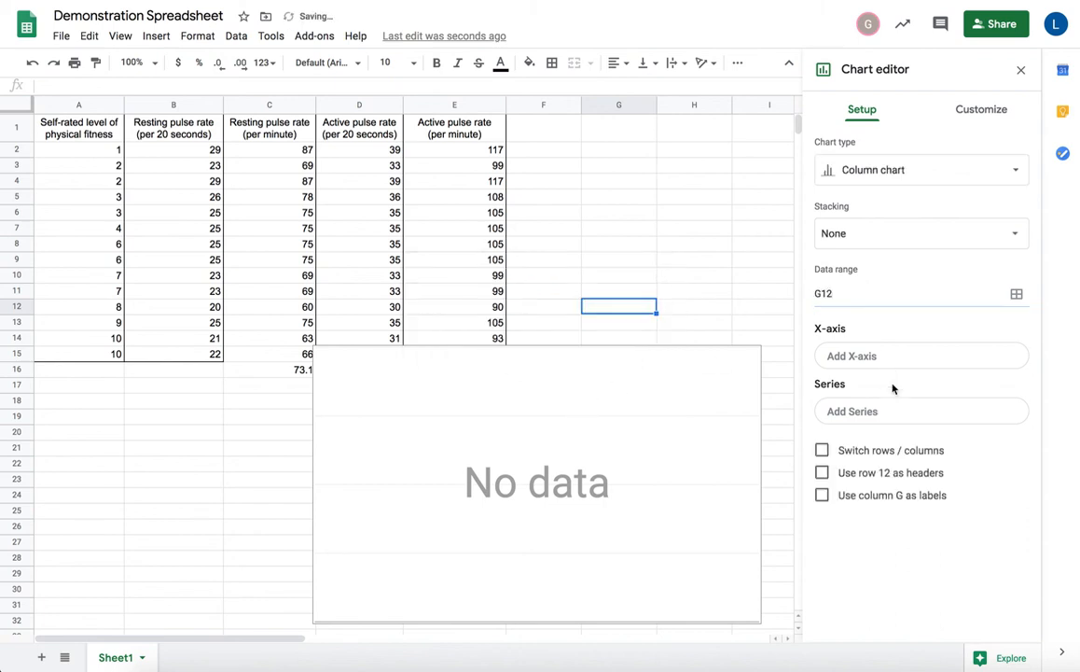
Try to set the empty chart's X-axis to the self-rated fitness levels in column A.
left_click(878, 356)
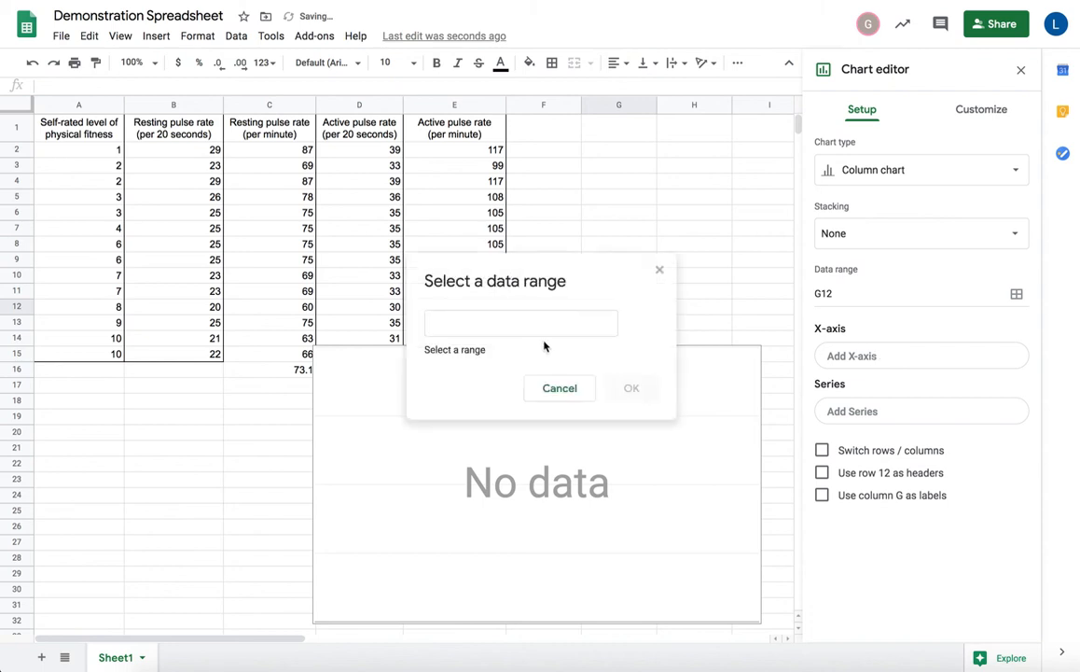
left_click(484, 323)
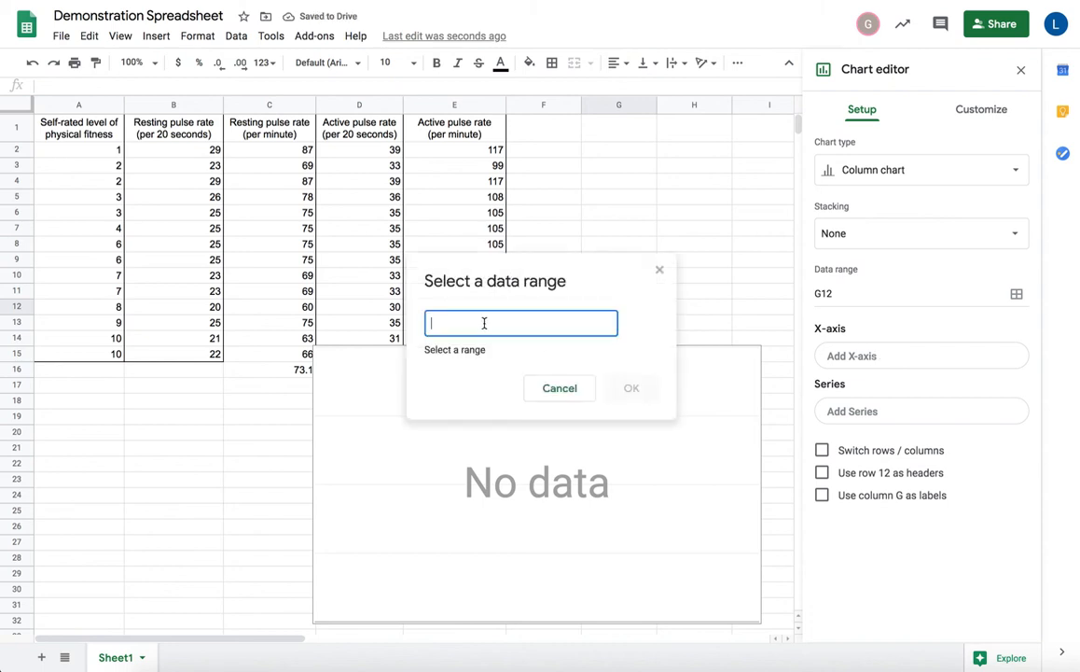
left_click(91, 152)
left_click_drag(91, 158, 91, 320)
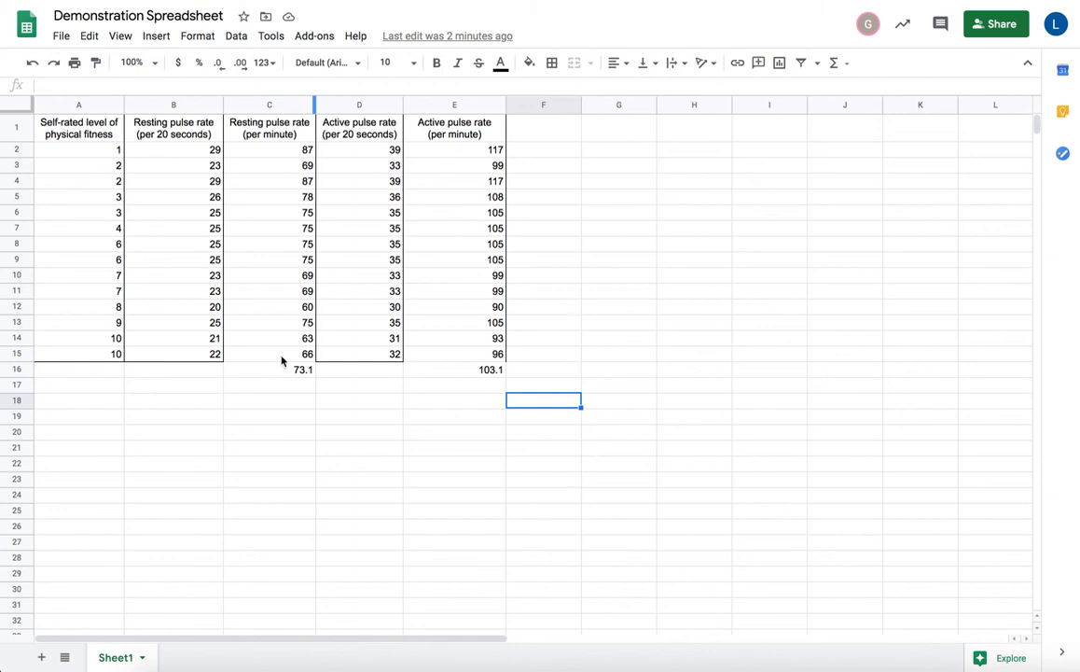
Insert a new empty chart from blank cell F18 and move it down to about row 15, beside column C.
left_click(156, 36)
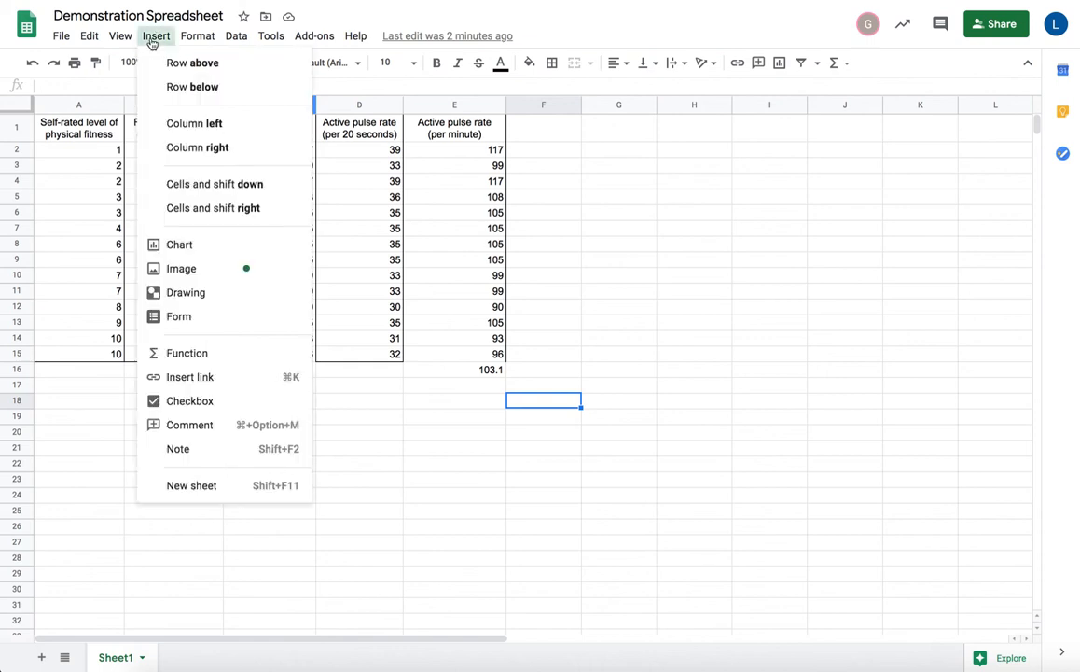
left_click(180, 250)
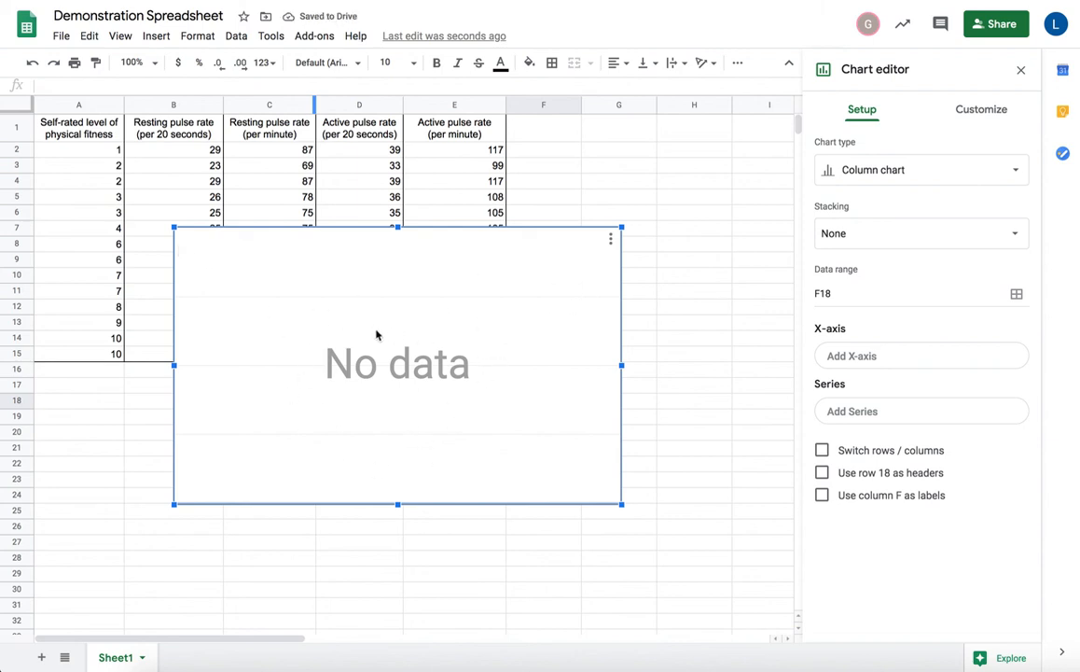
left_click_drag(572, 260, 695, 389)
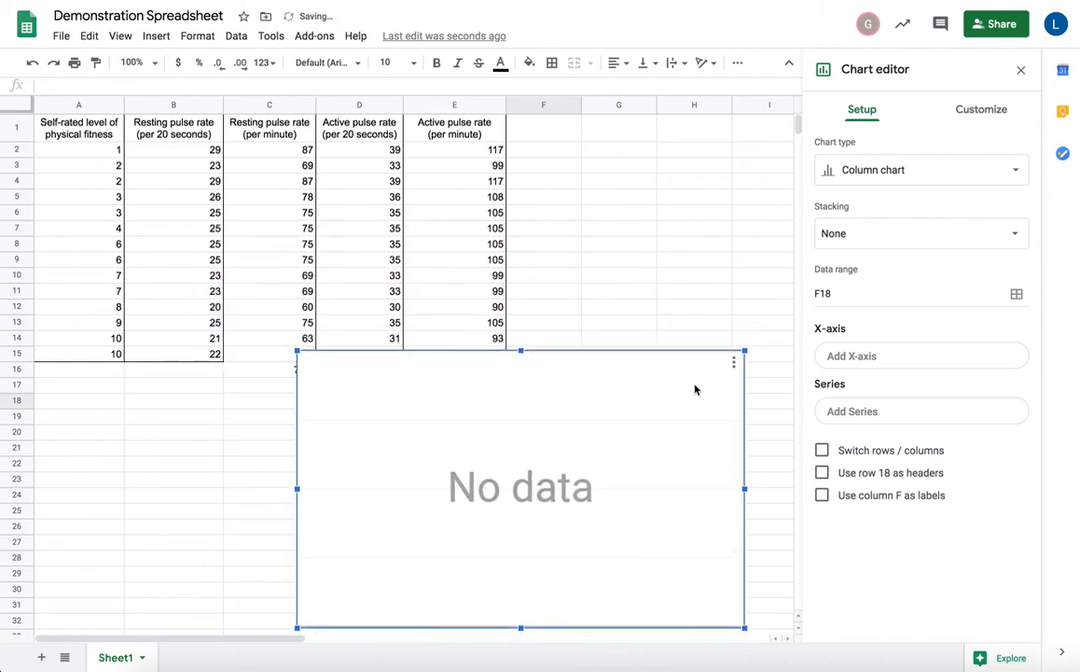
Change the empty chart to a line chart and reposition it over about rows 13 to 30, starting in column C.
left_click(896, 172)
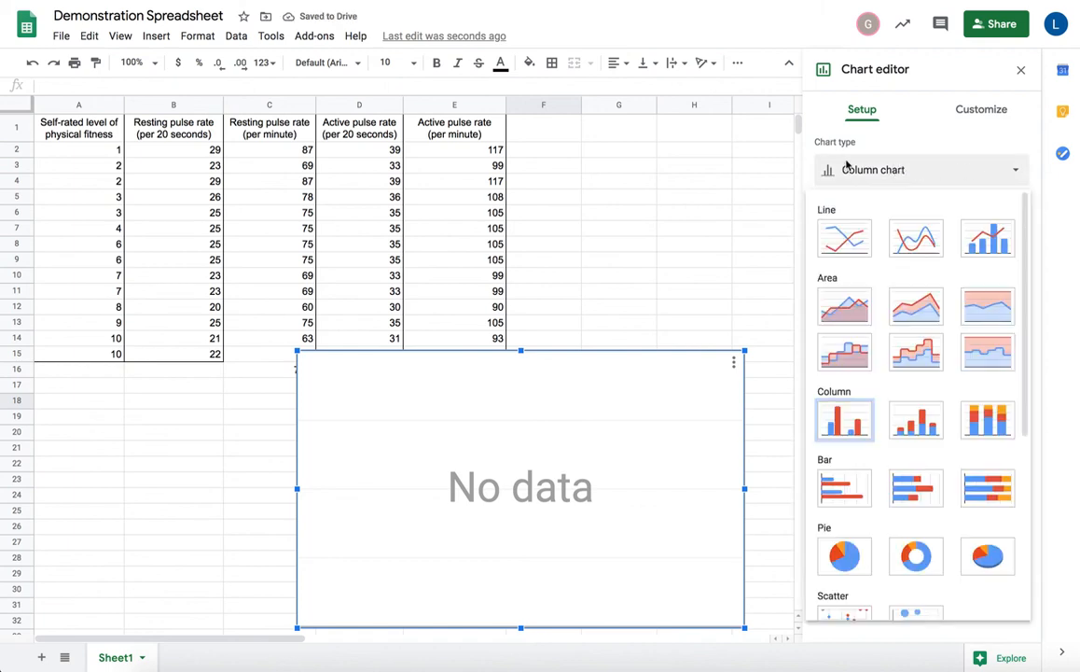
left_click(842, 241)
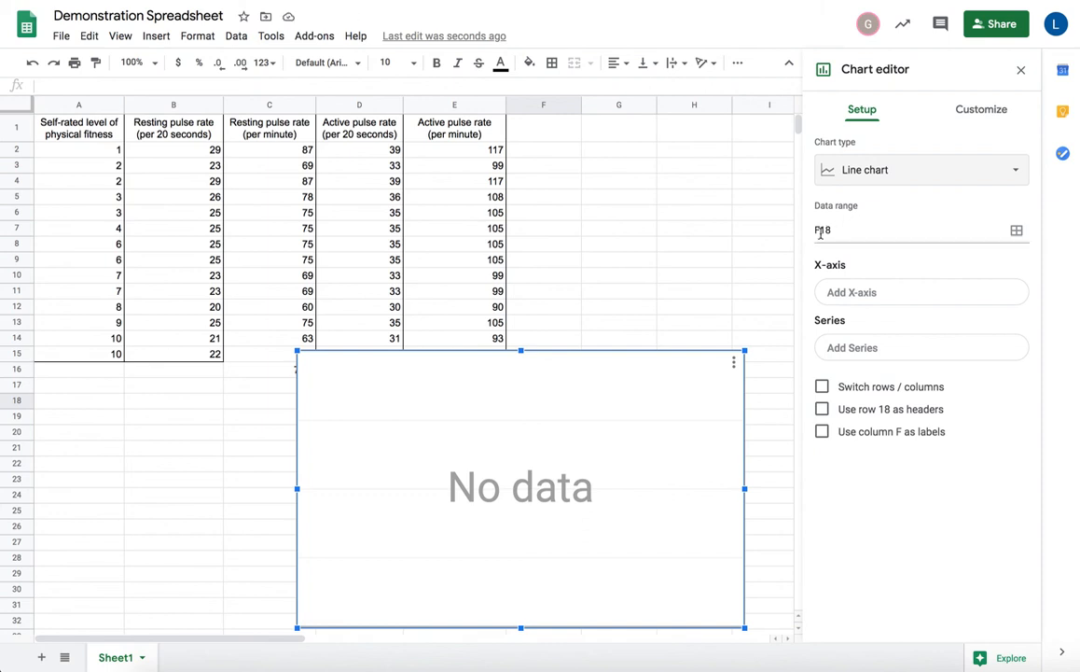
left_click_drag(633, 368, 646, 347)
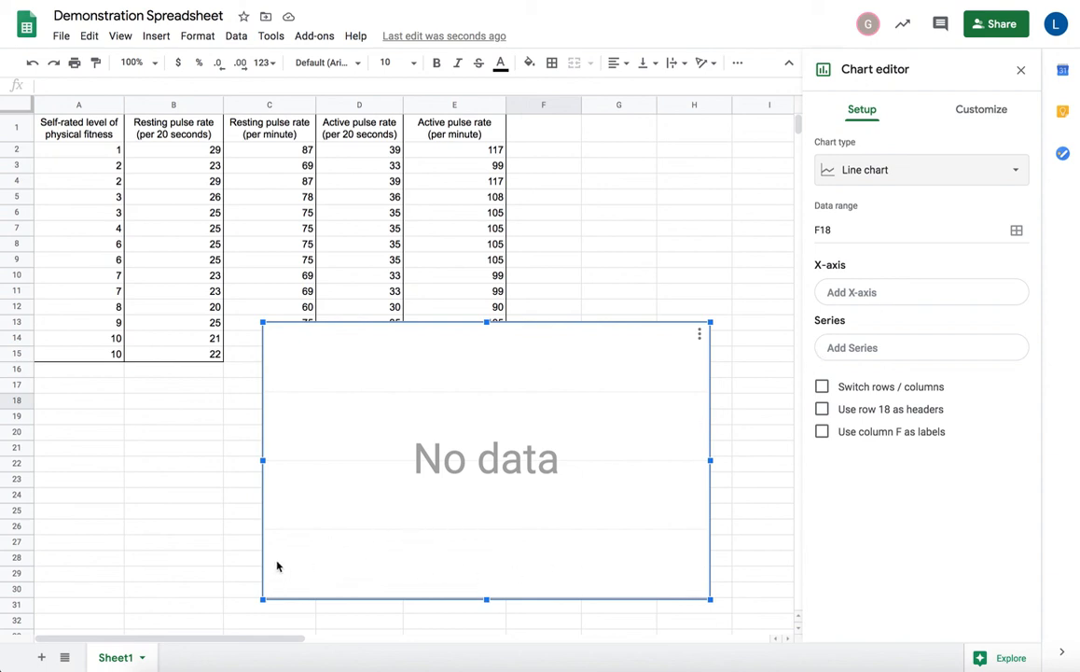
Set the line chart's X-axis to the self-rated fitness levels in A2:A15.
left_click(897, 293)
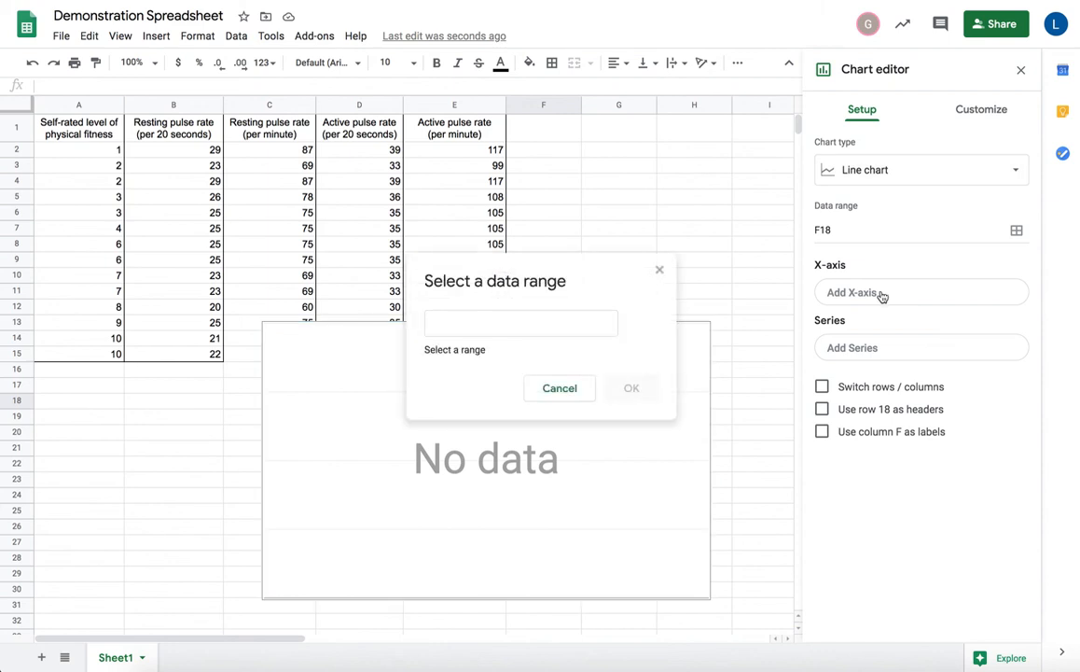
left_click(528, 330)
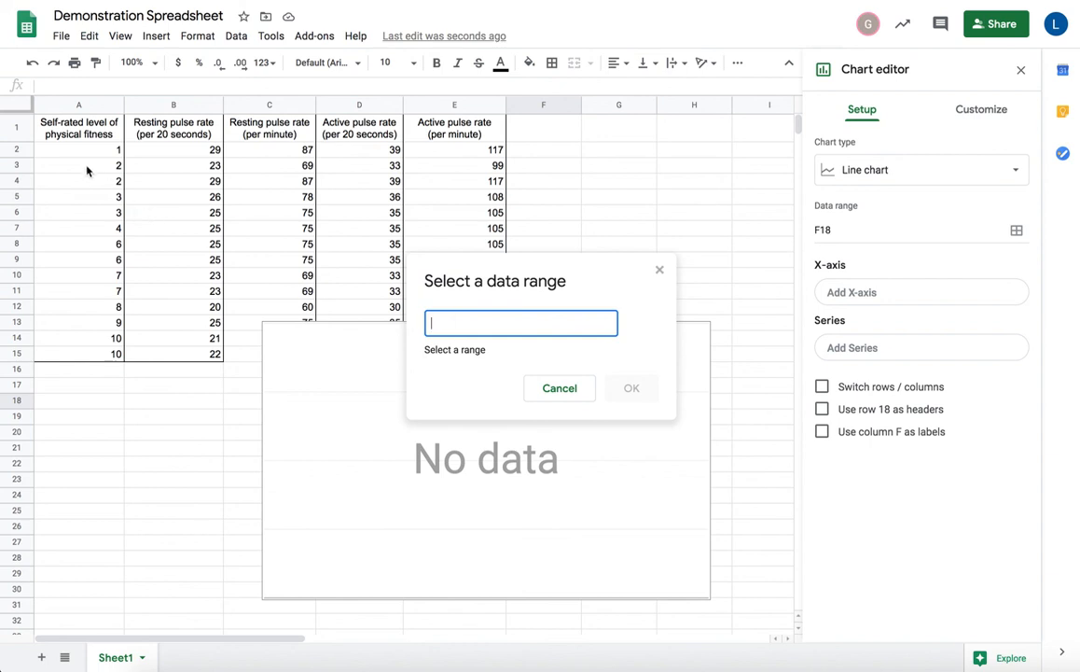
left_click_drag(76, 155, 84, 362)
left_click(632, 374)
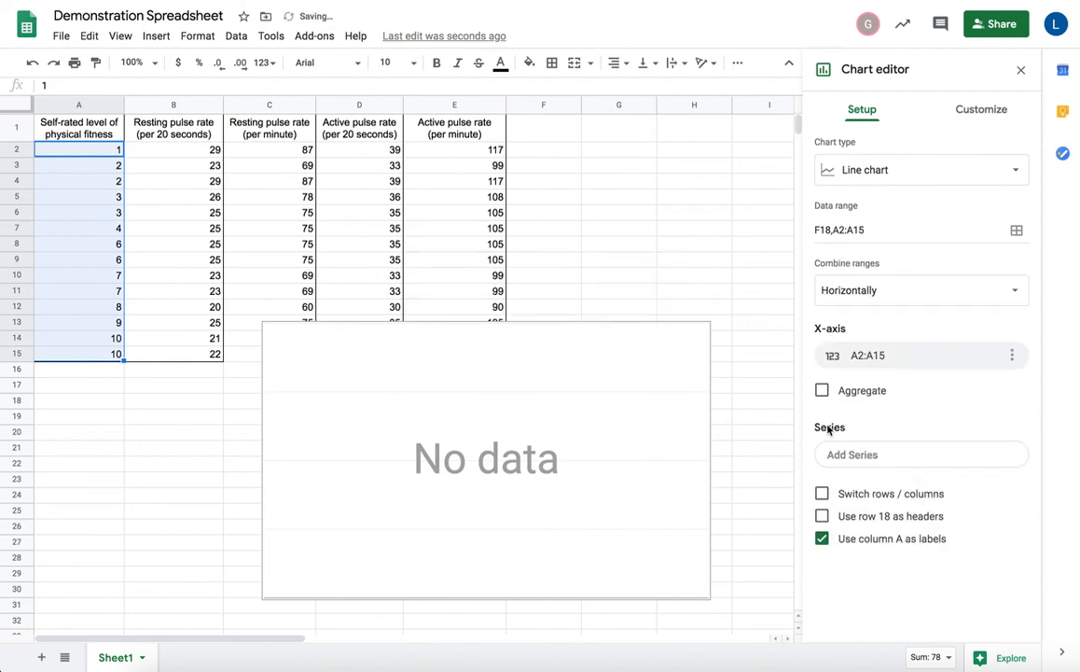
Remove the blank cell F18 from the chart's data range, keeping only A2:A15.
left_click(834, 232)
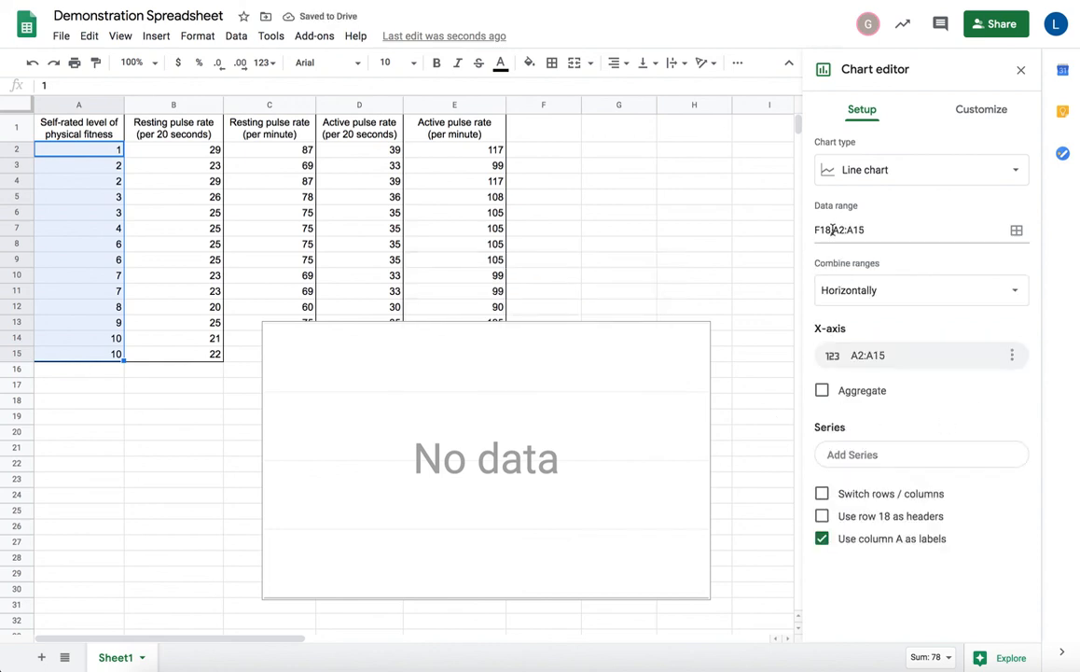
key("BackSpace")
key("BackSpace")
key("BackSpace")
key("BackSpace")
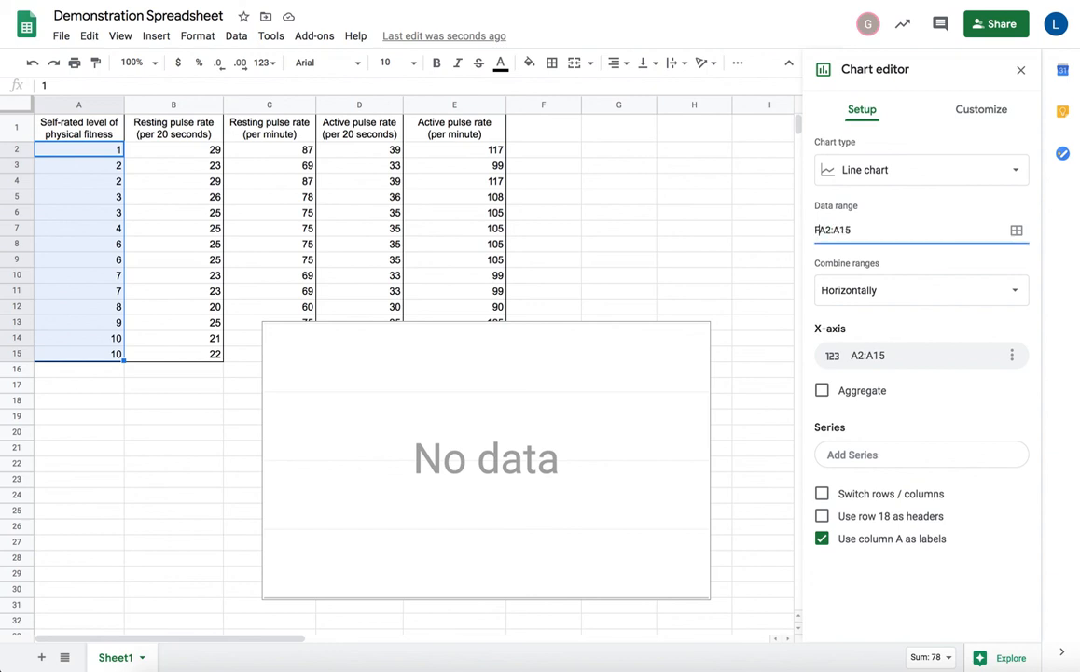
left_click(866, 229)
left_click(870, 458)
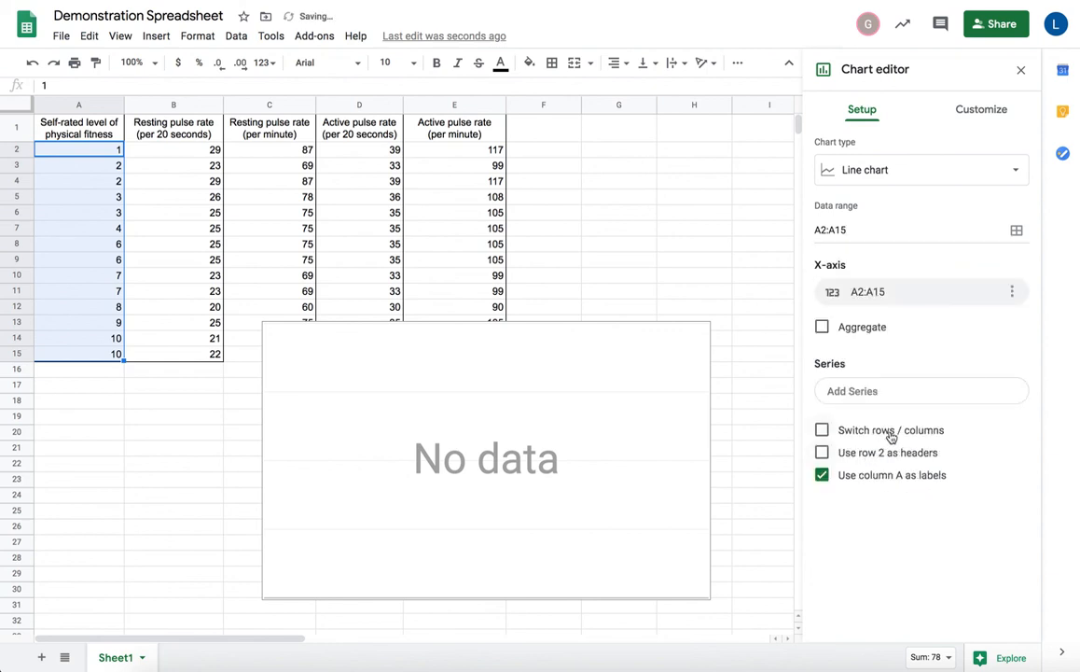
Add the per-minute resting pulse rates in C2:C15 as a series of the line chart.
left_click(890, 391)
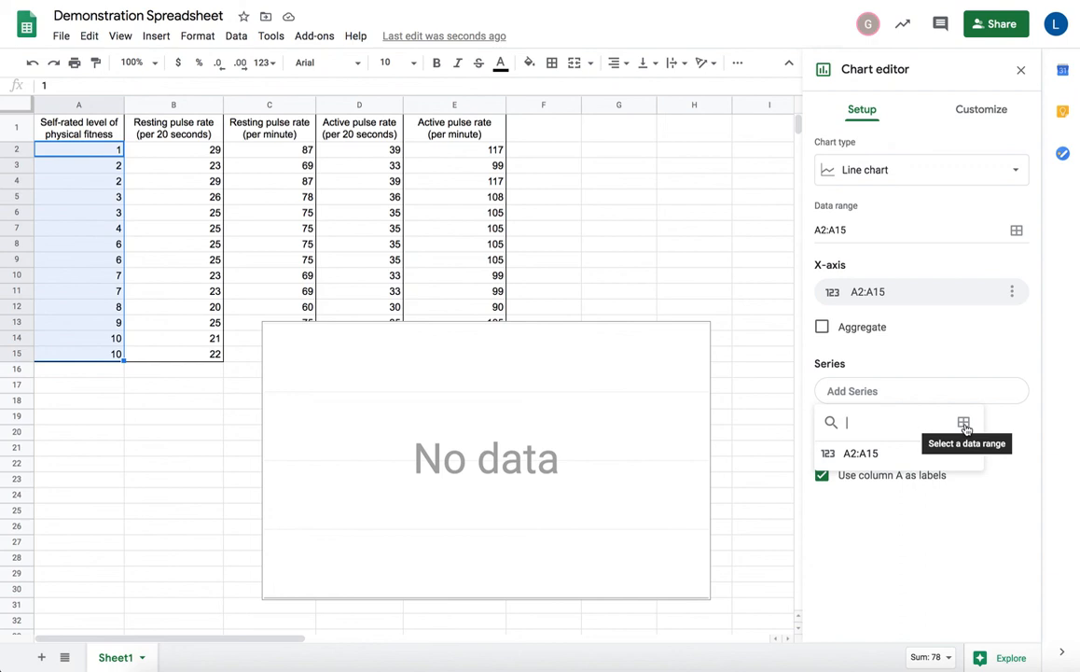
left_click(965, 425)
left_click(455, 327)
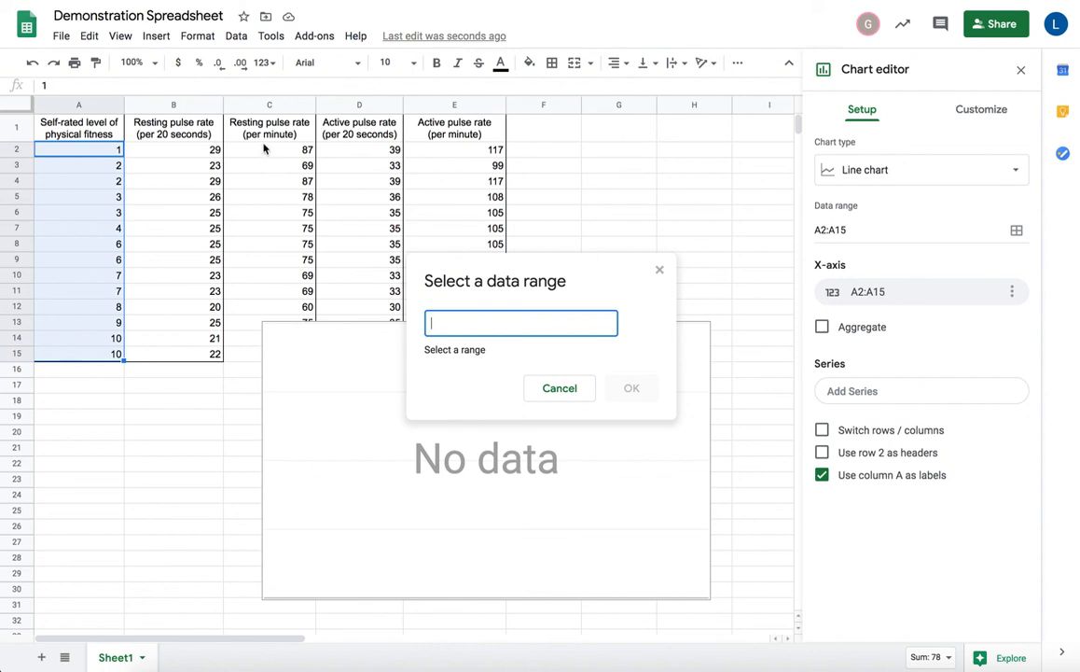
left_click_drag(264, 149, 259, 355)
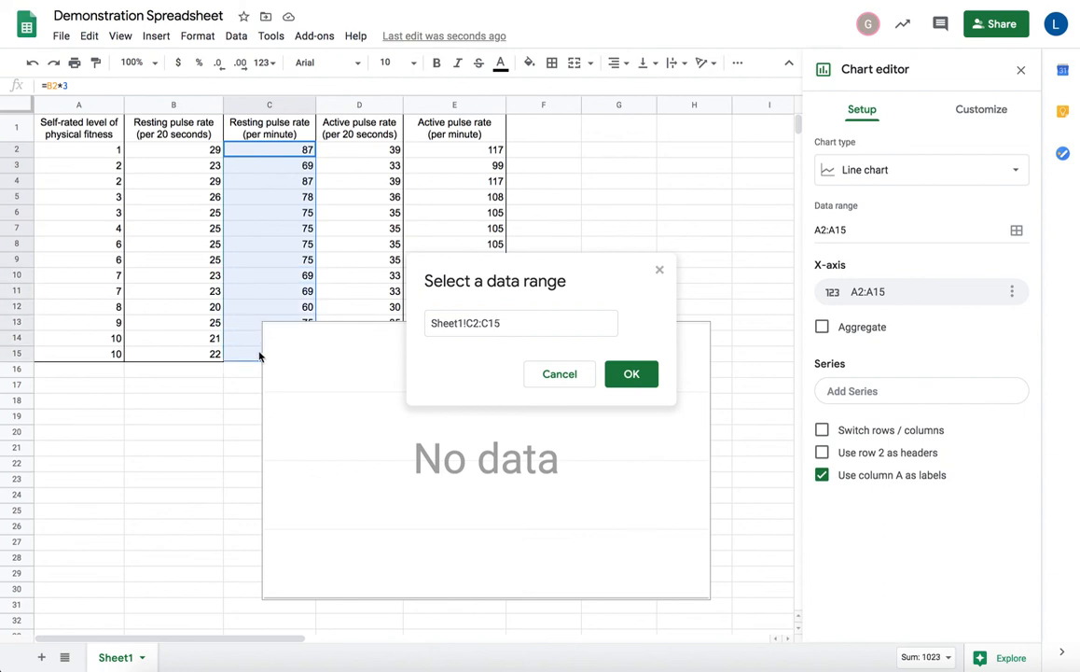
left_click(617, 377)
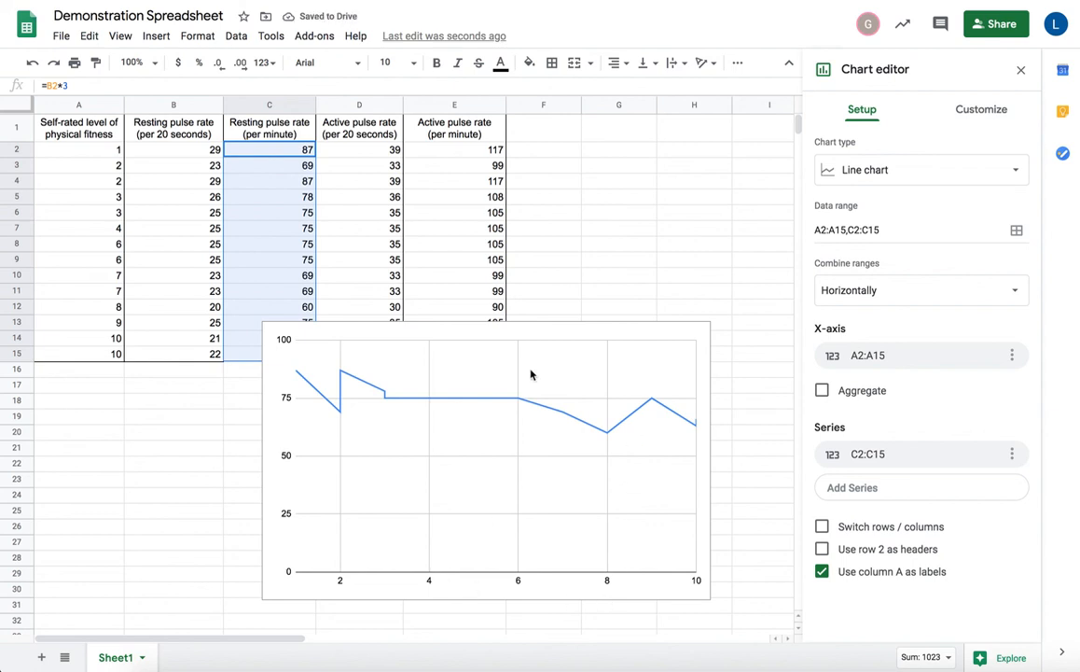
Title the line chart "Fitness vs Heart Rate" and center the title.
left_click(600, 337)
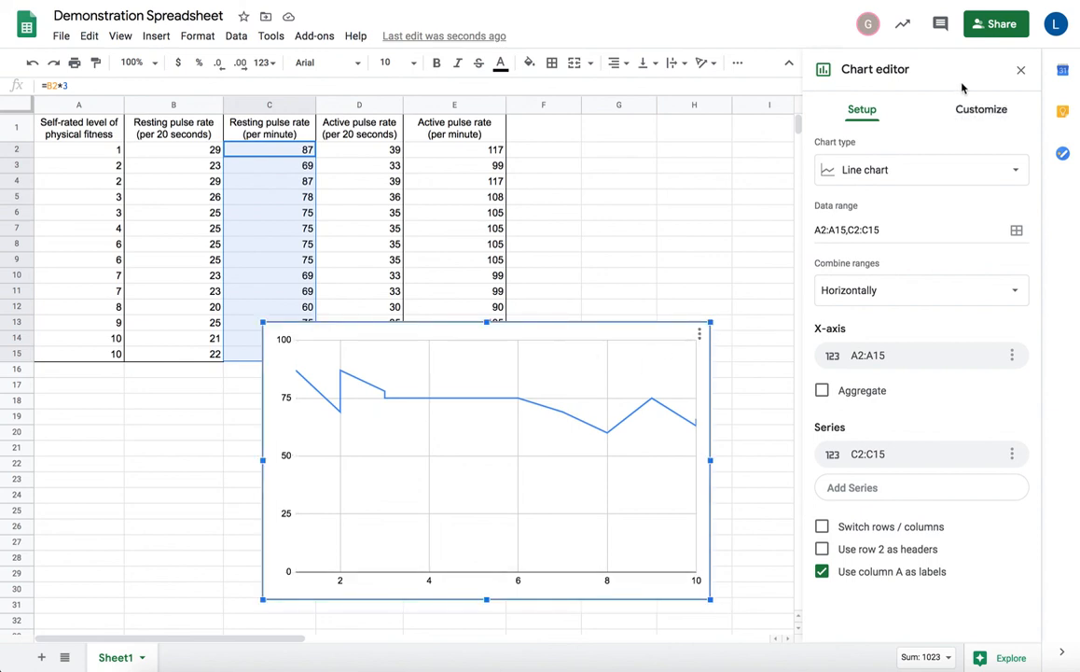
left_click(976, 114)
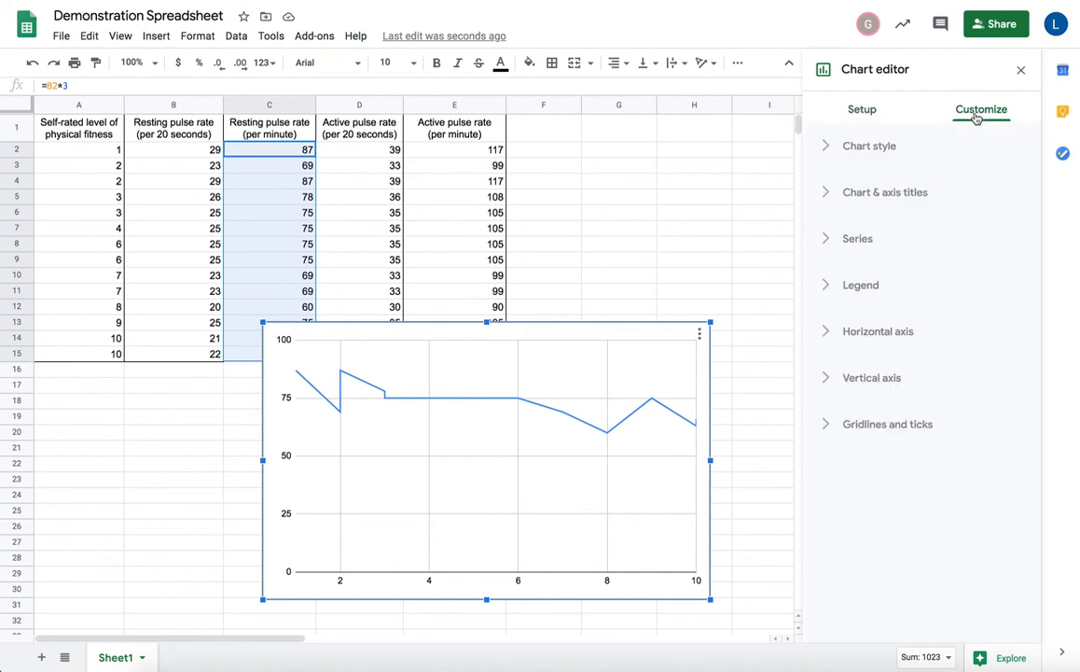
left_click(849, 198)
left_click(887, 239)
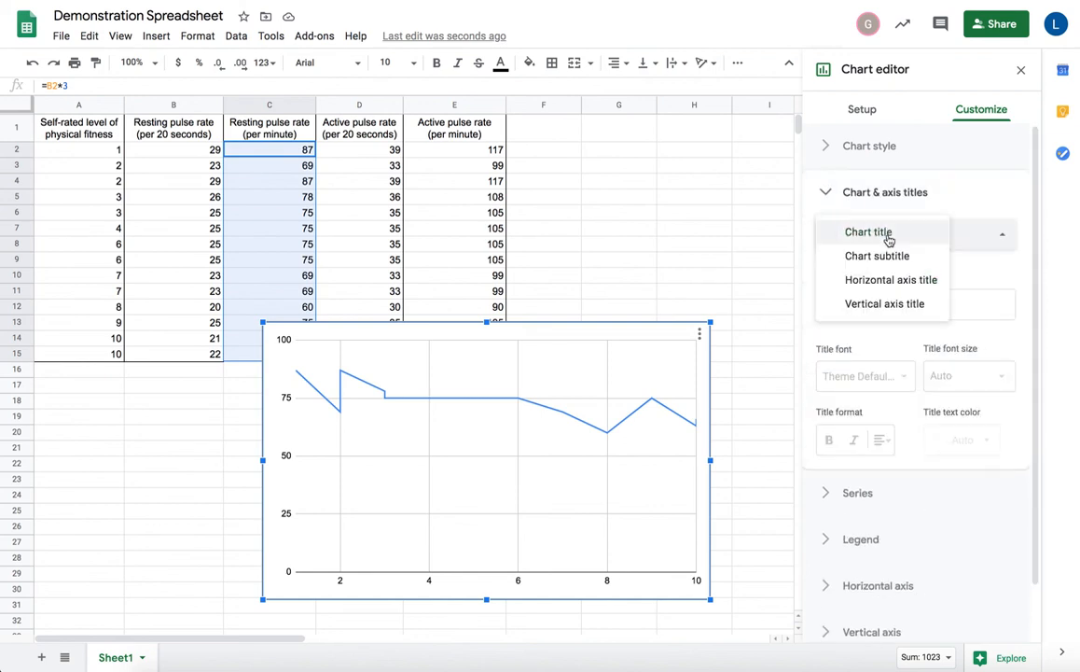
left_click(888, 237)
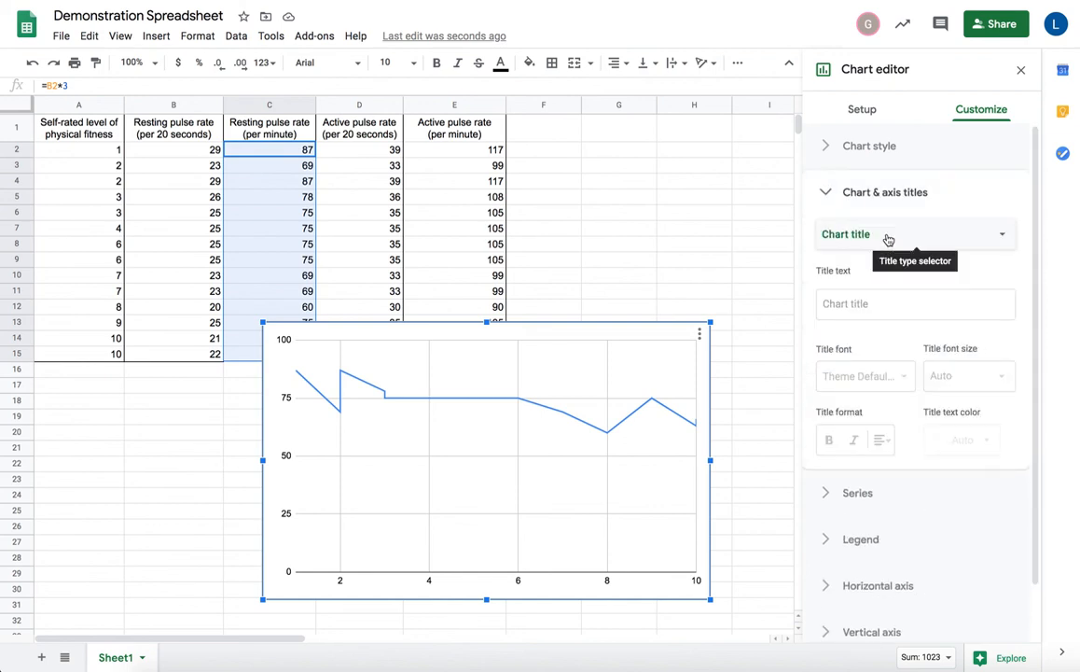
left_click(880, 306)
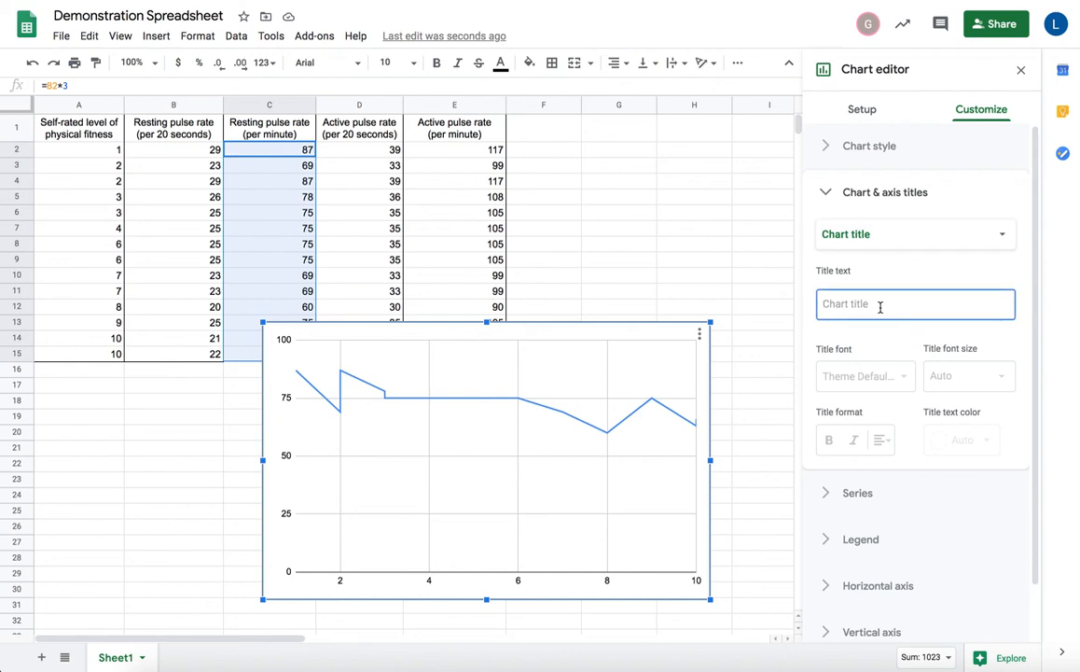
type("Fitn")
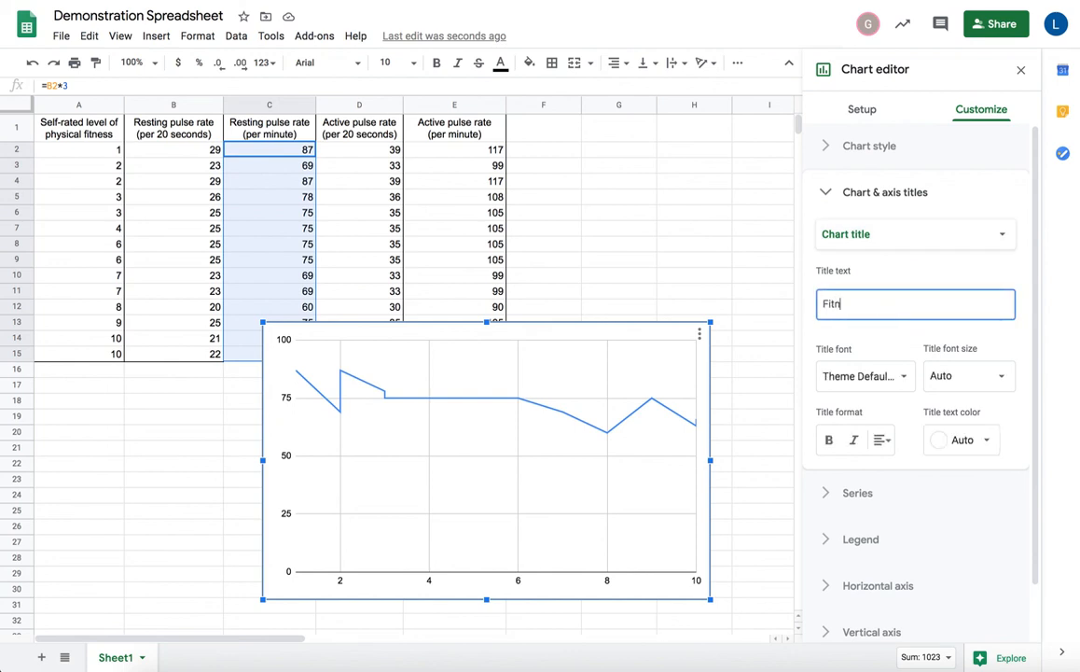
type("ess vs")
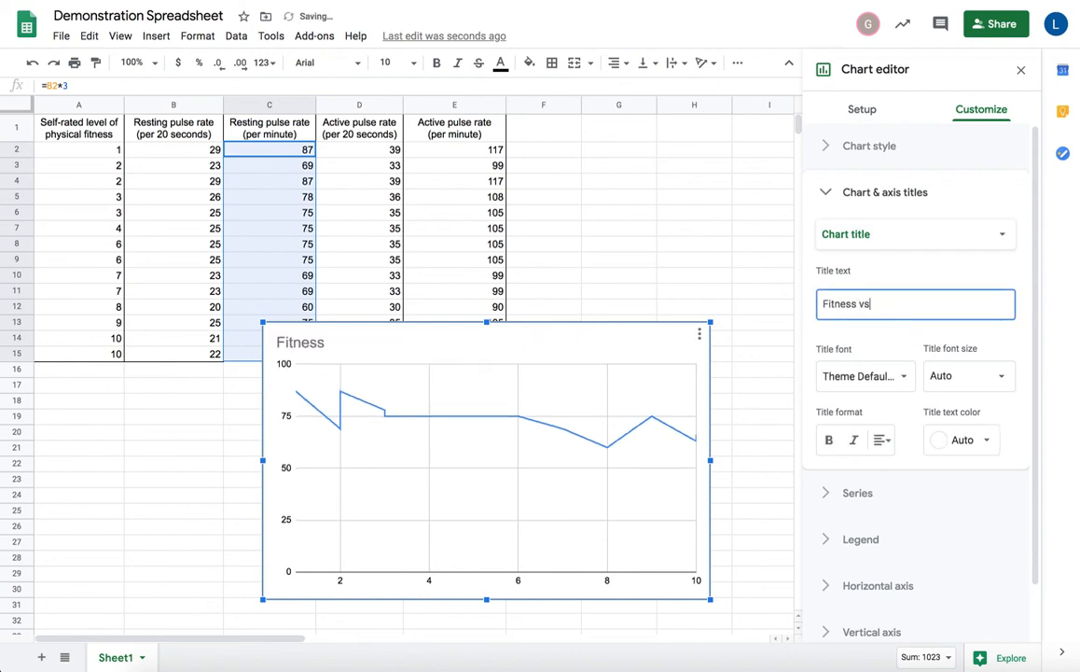
type(".")
key("BackSpace")
type("Heart Rate")
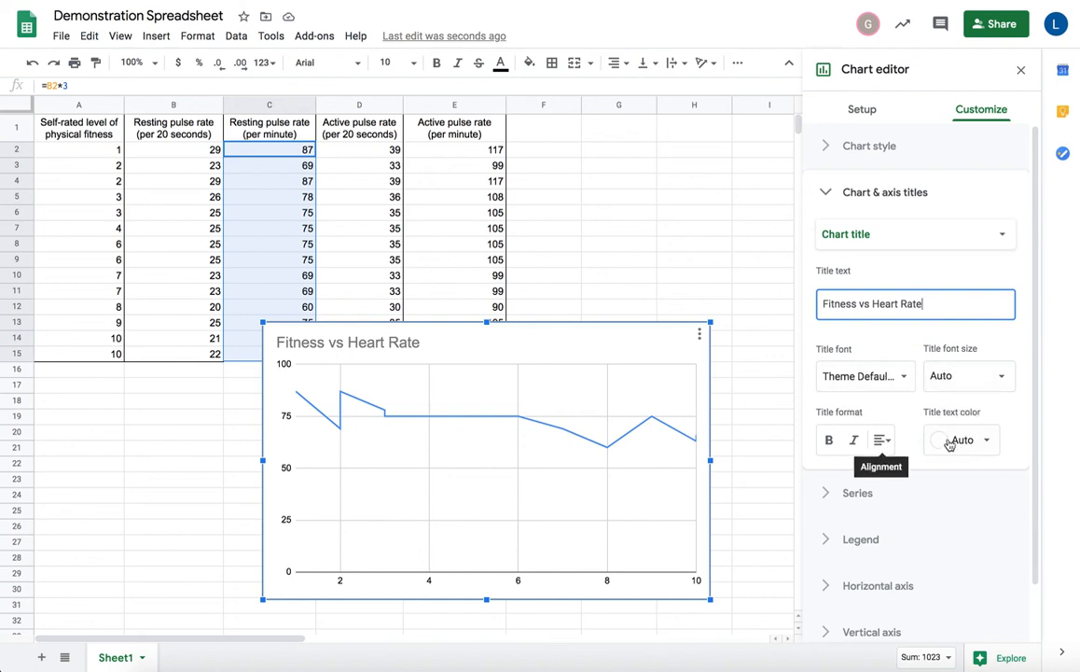
left_click(882, 443)
left_click(903, 470)
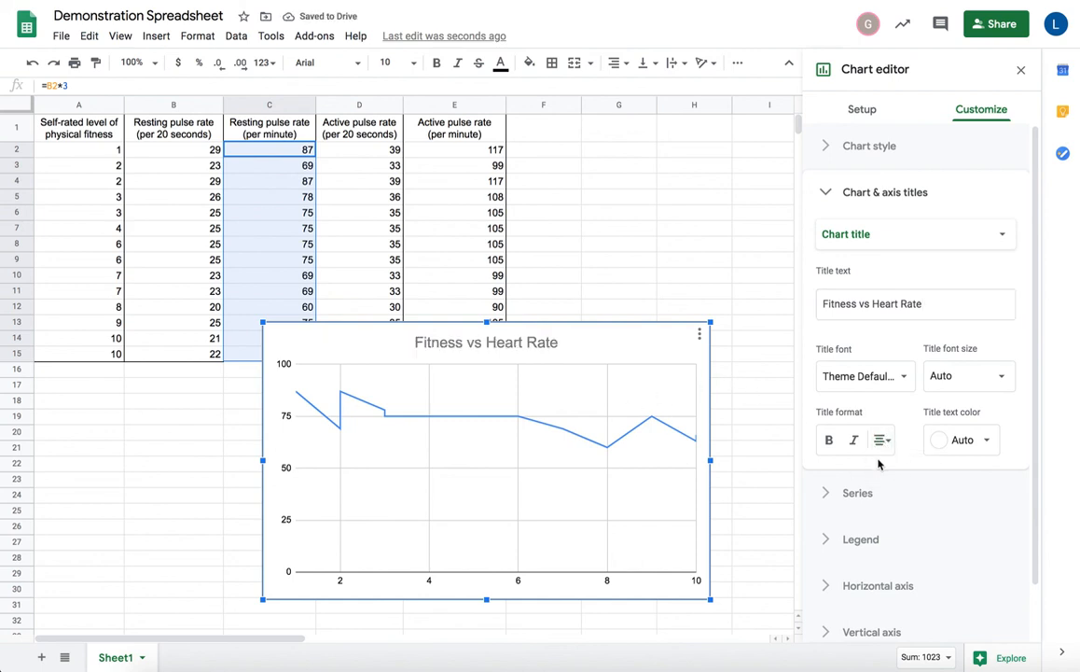
Set the chart's horizontal axis title to "Self-rated Level of Physical Fitness".
left_click(915, 240)
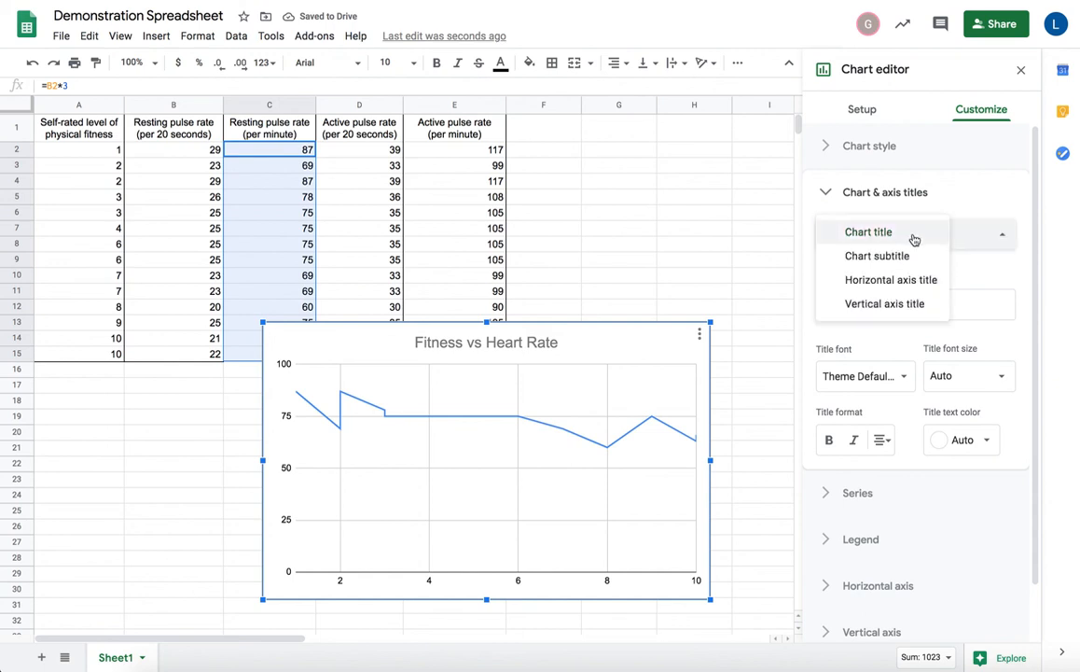
left_click(885, 282)
left_click(873, 298)
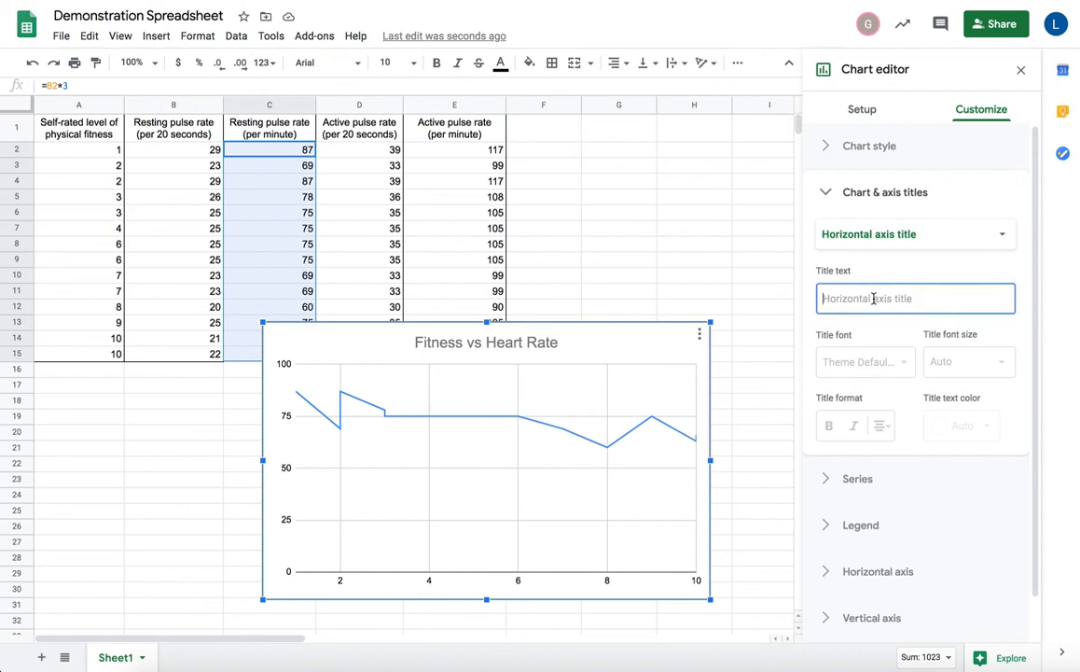
type("Se")
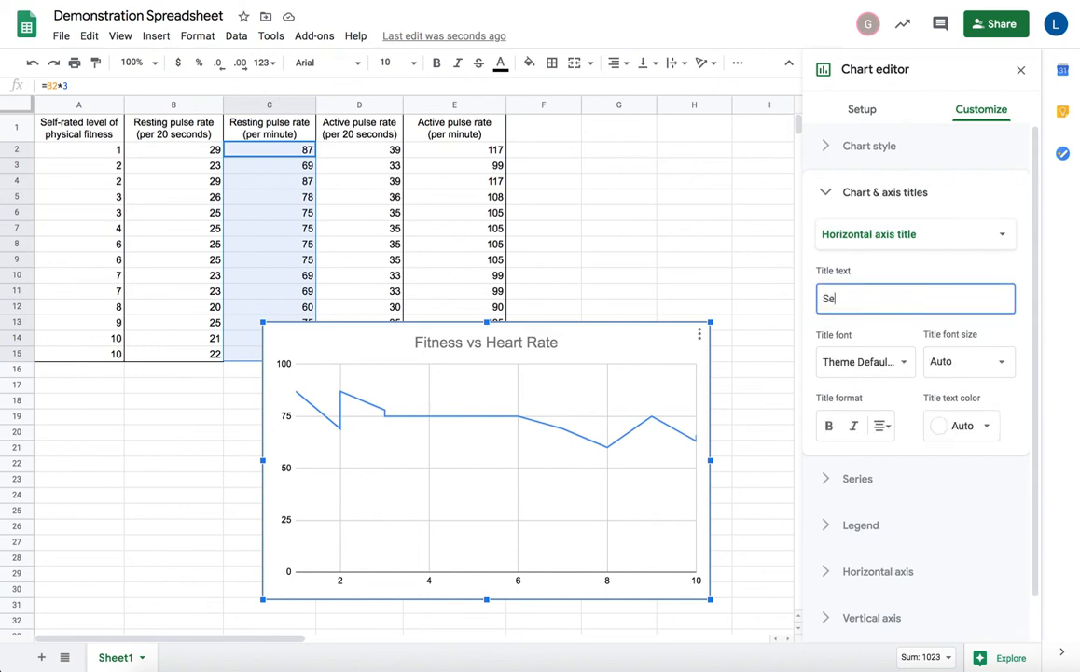
type("lf-rated Level of")
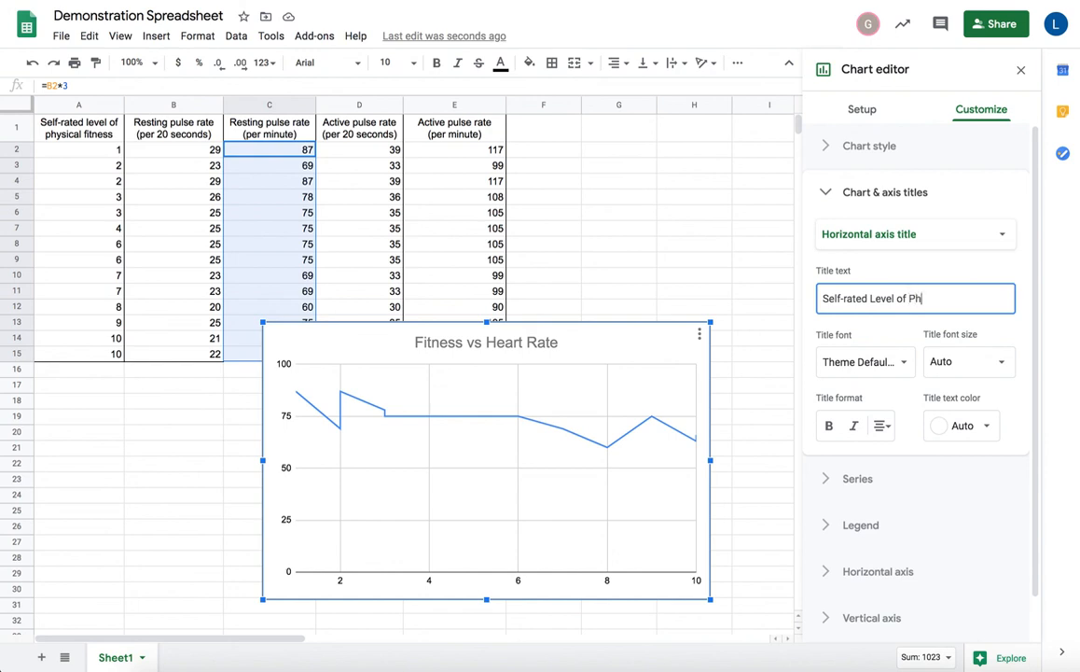
type(" Physical Fitness")
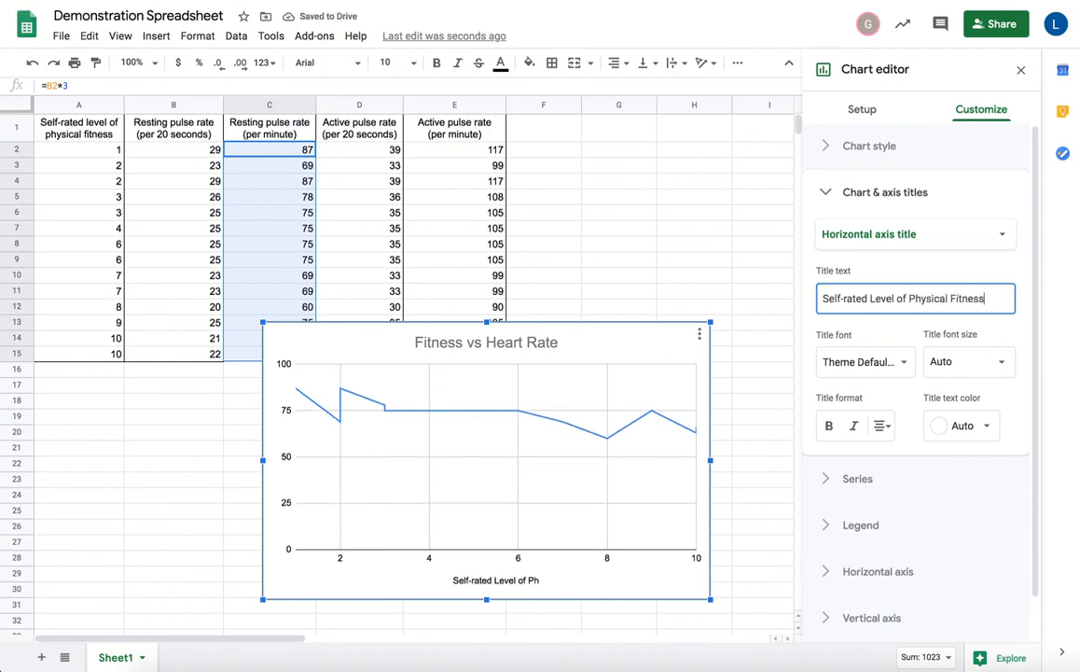
Set the chart's vertical axis title to "Resting Heart Rate".
left_click(943, 243)
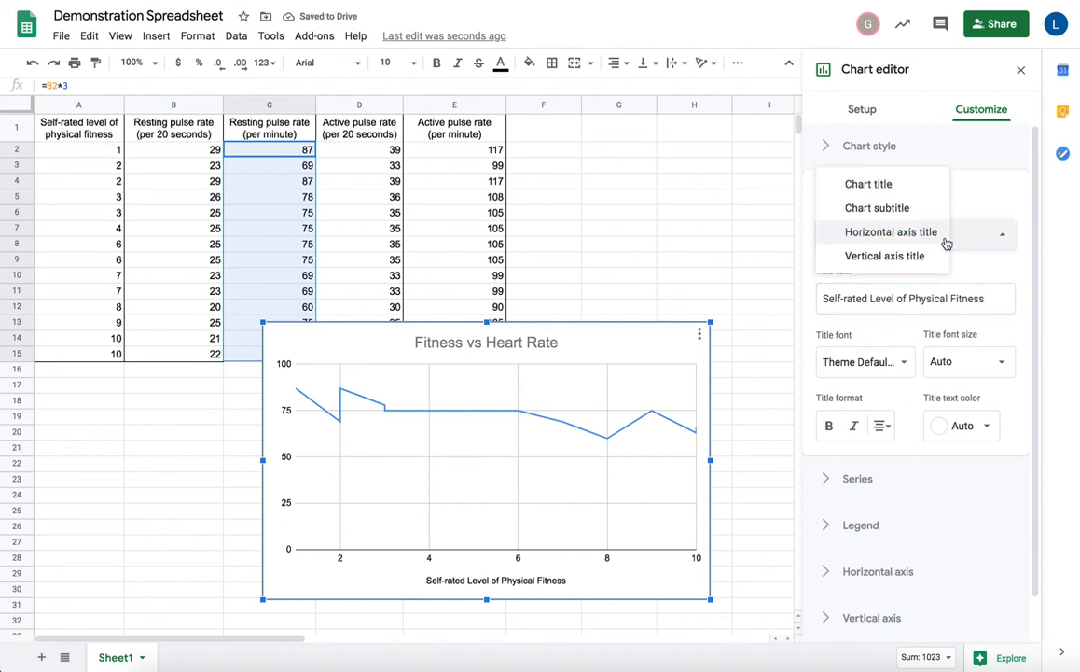
left_click(912, 257)
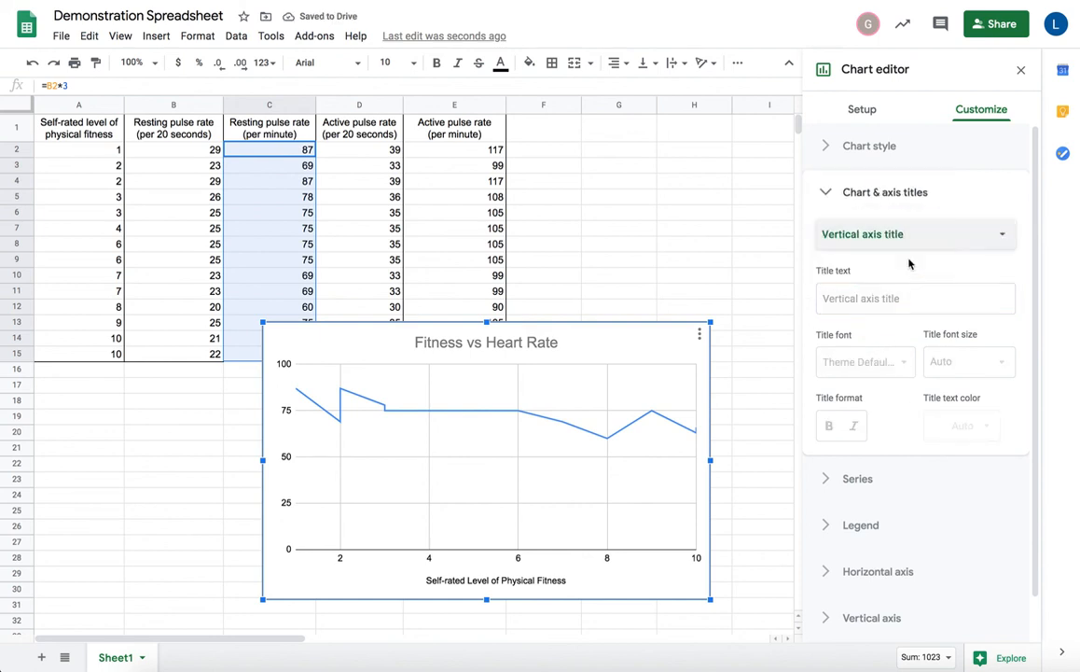
left_click(868, 297)
type("Rest")
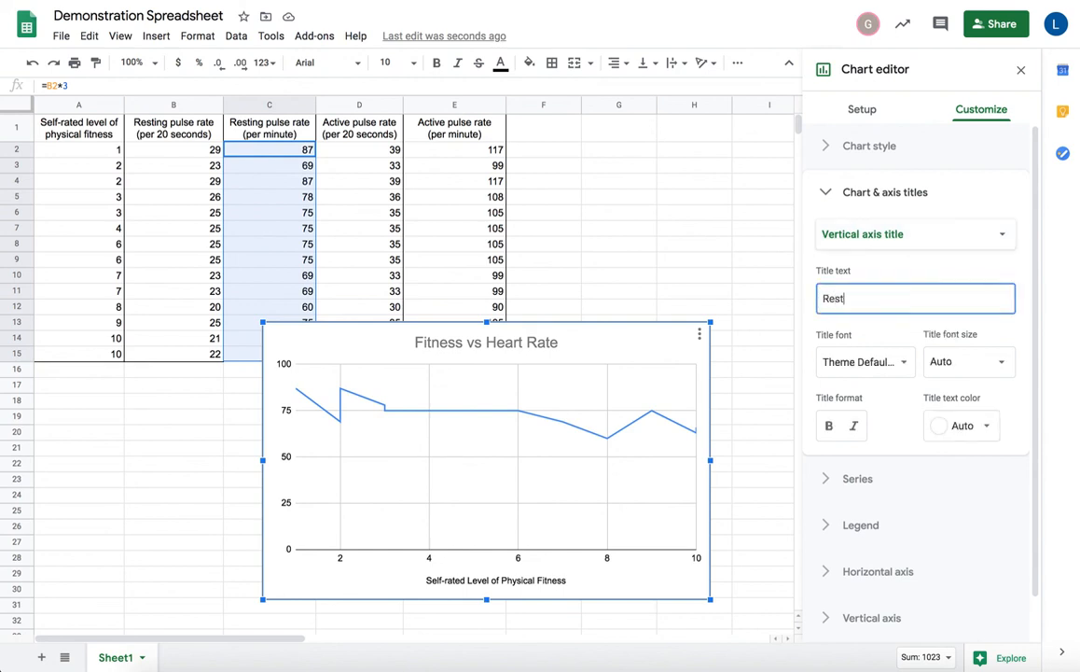
type("ing Heart rate")
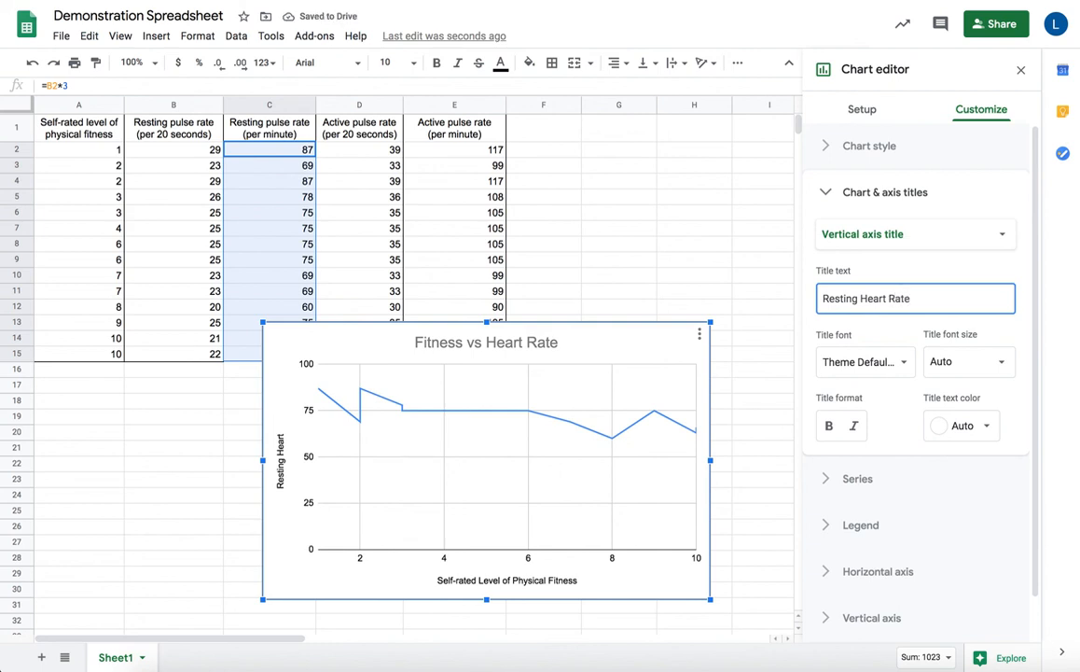
Close the chart editor and move the chart beside the data table, over columns F to L and about rows 4 to 21.
left_click(765, 360)
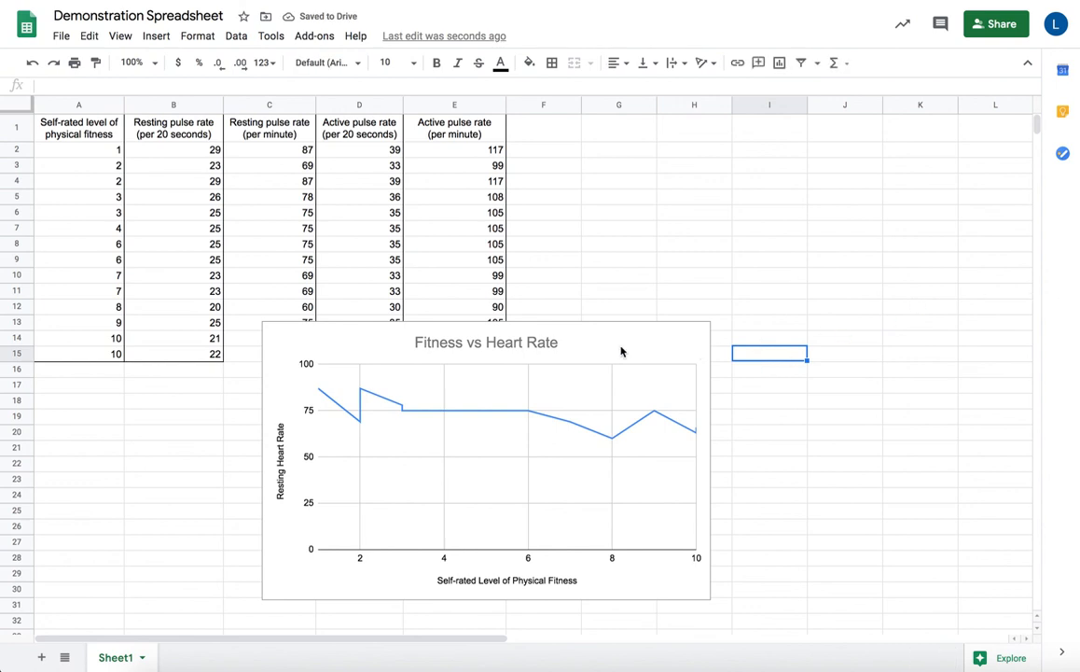
left_click(658, 345)
left_click_drag(613, 350, 886, 198)
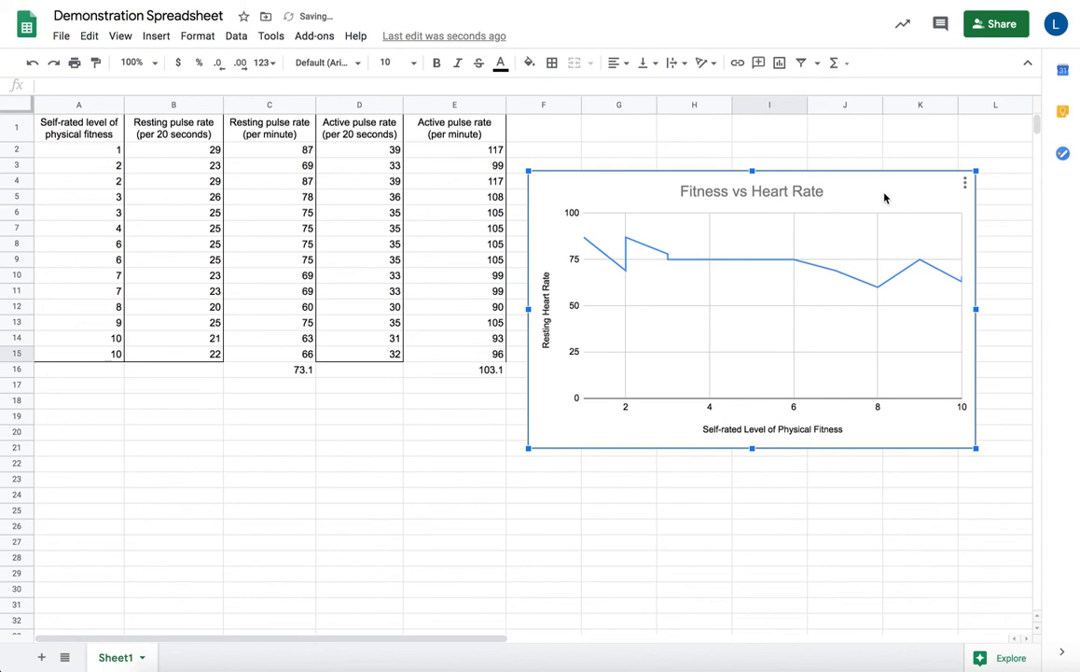